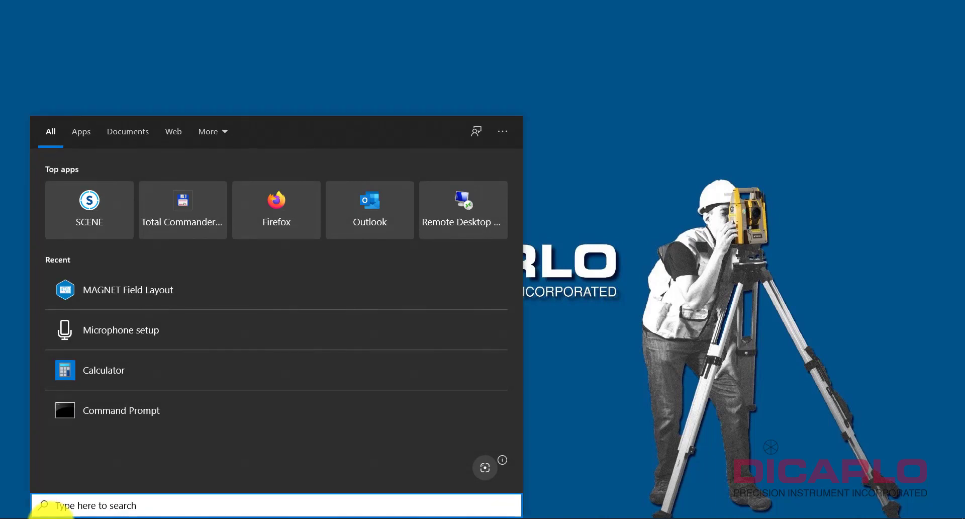
Step: Launch MAGNET Field Layout from a Start menu search for 'magn'
text(magn)
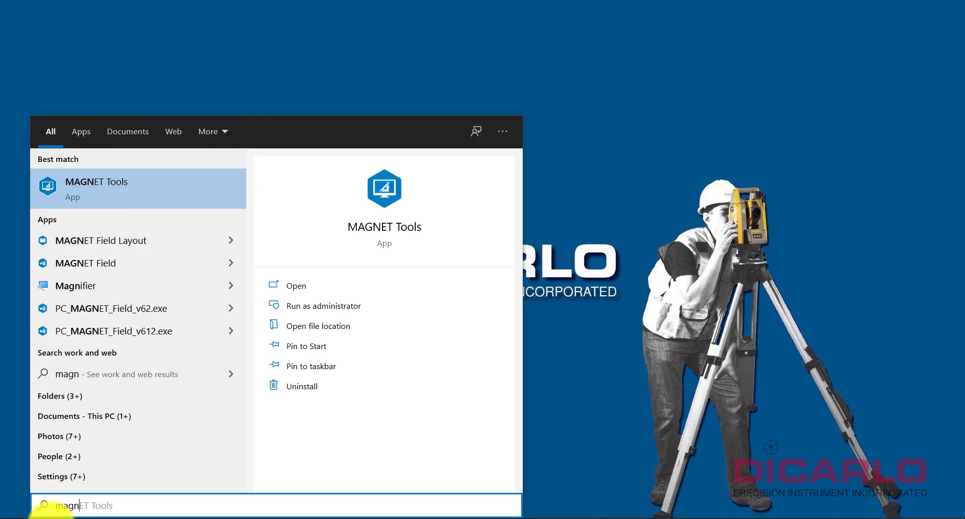
click(122, 239)
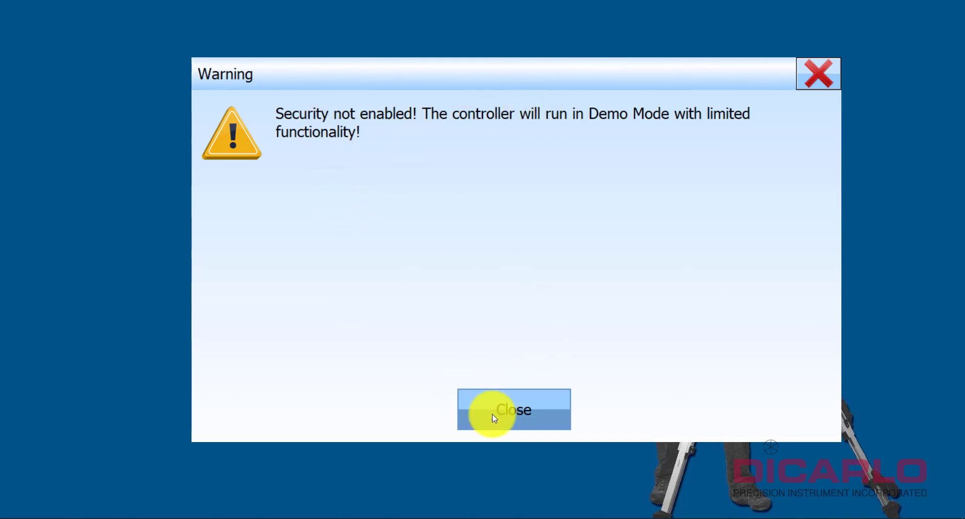
Step: Dismiss the Demo Mode warning and Connections screen, glance at Plan, then return to the main menu
click(521, 415)
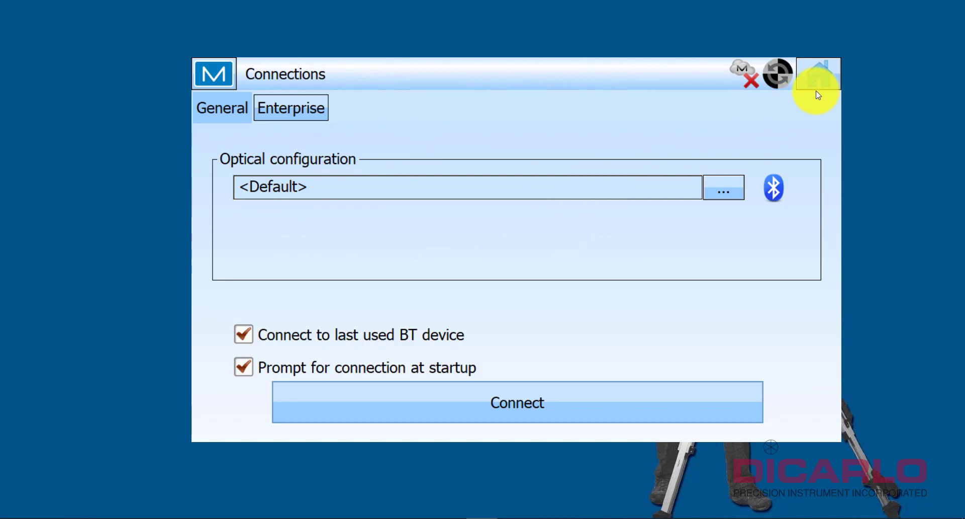
click(816, 78)
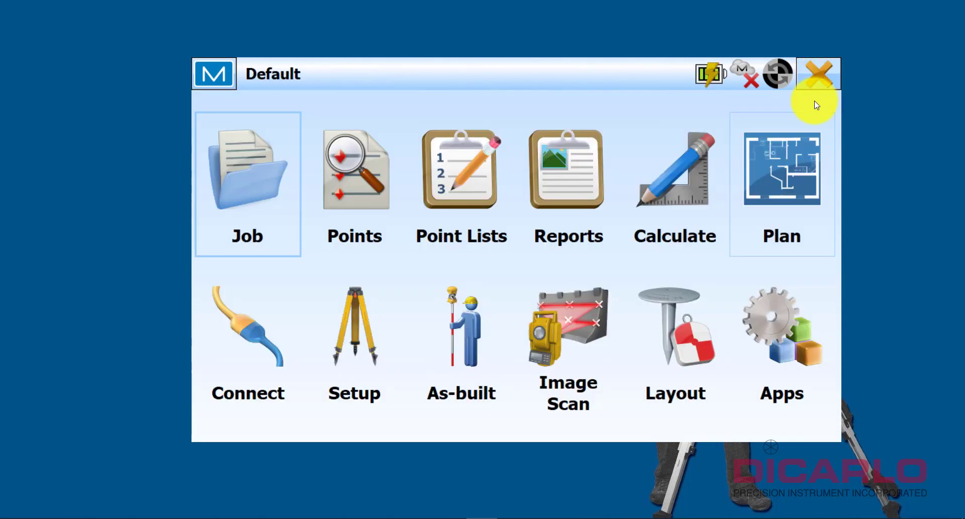
click(788, 192)
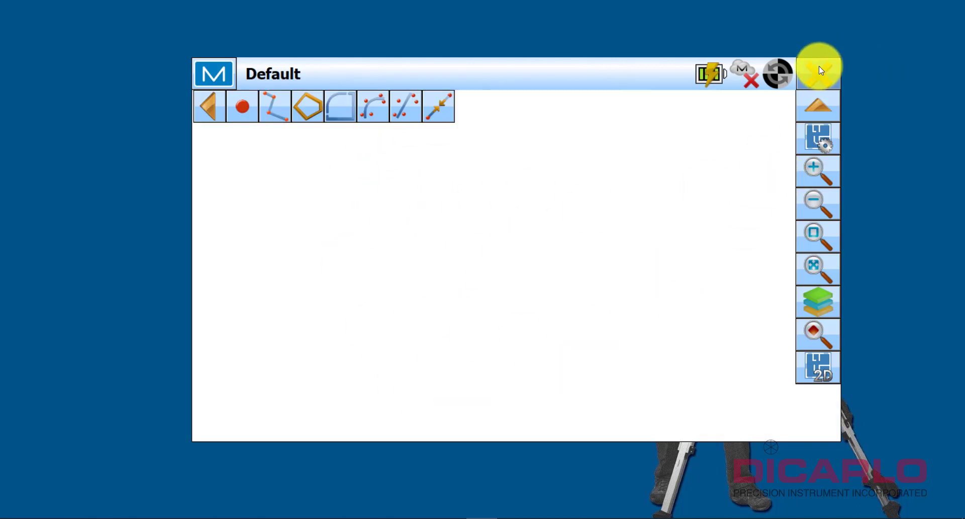
click(819, 70)
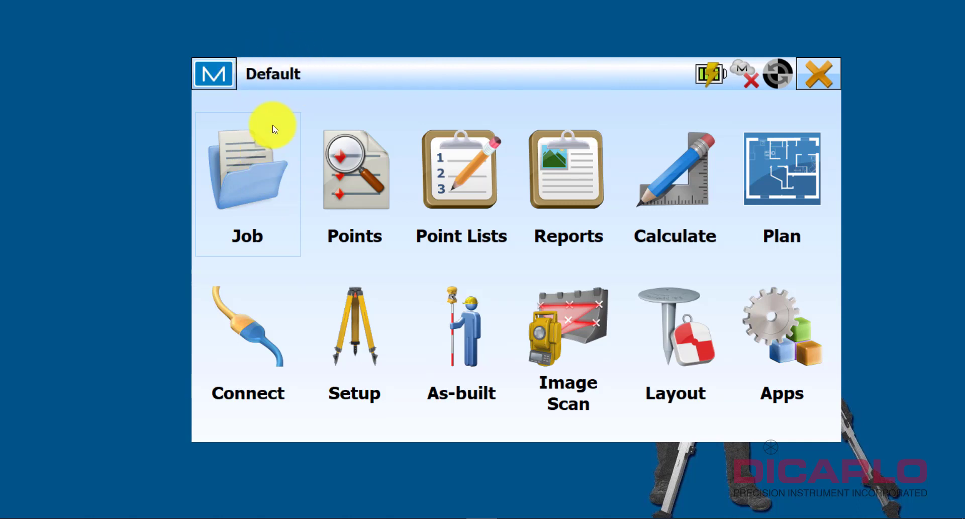
Step: Open the Job > Exchange screen for the Default job
click(244, 189)
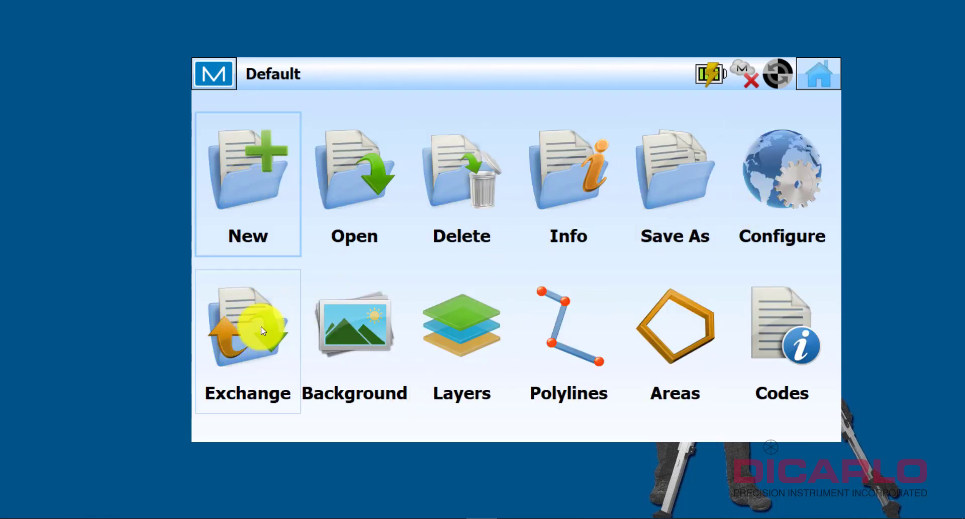
click(237, 333)
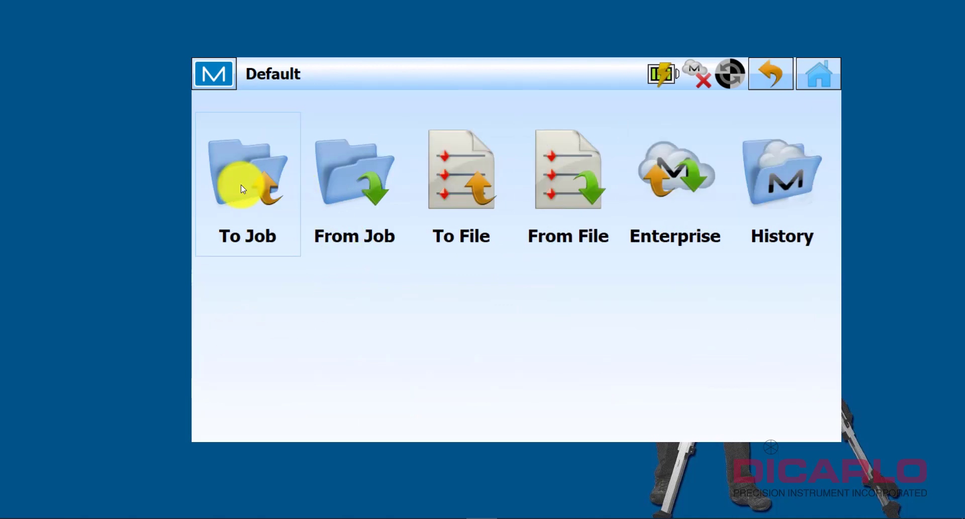
Step: Set up a From File import with Data 'Multiple' and Format 'AutoCAD Drawing (*.dwg)', then continue
click(574, 183)
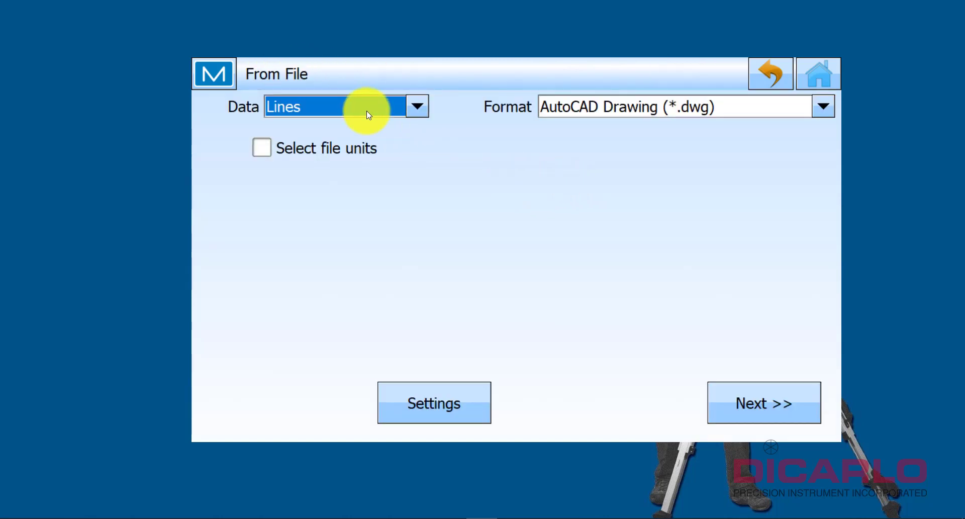
click(603, 103)
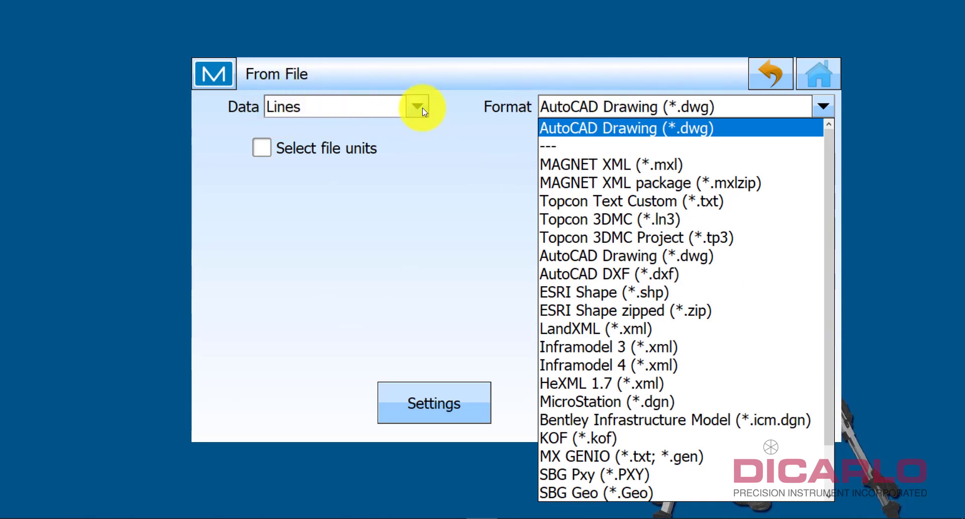
click(376, 105)
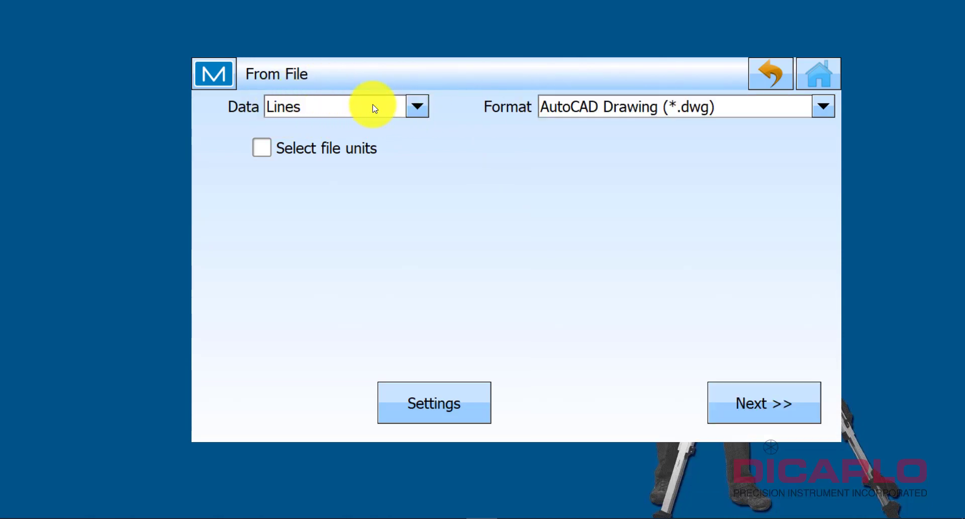
click(367, 106)
click(310, 146)
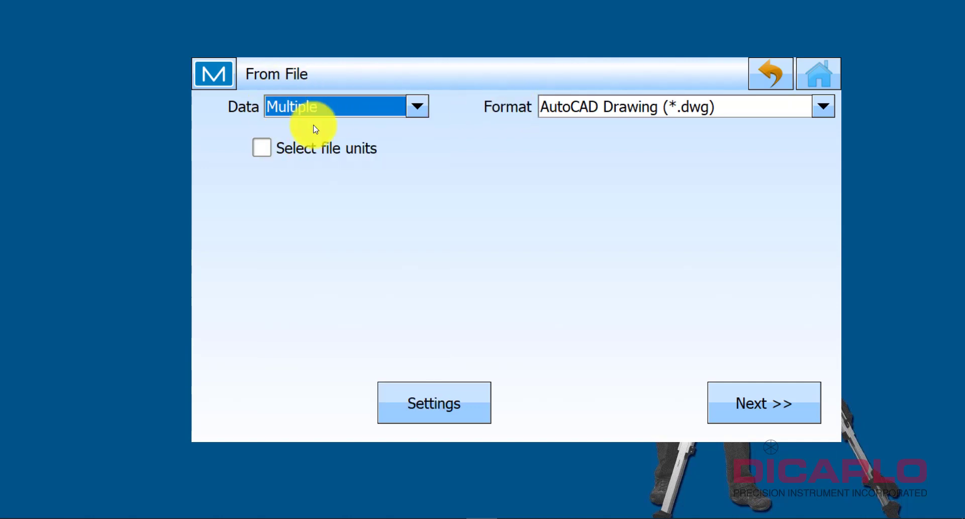
click(313, 105)
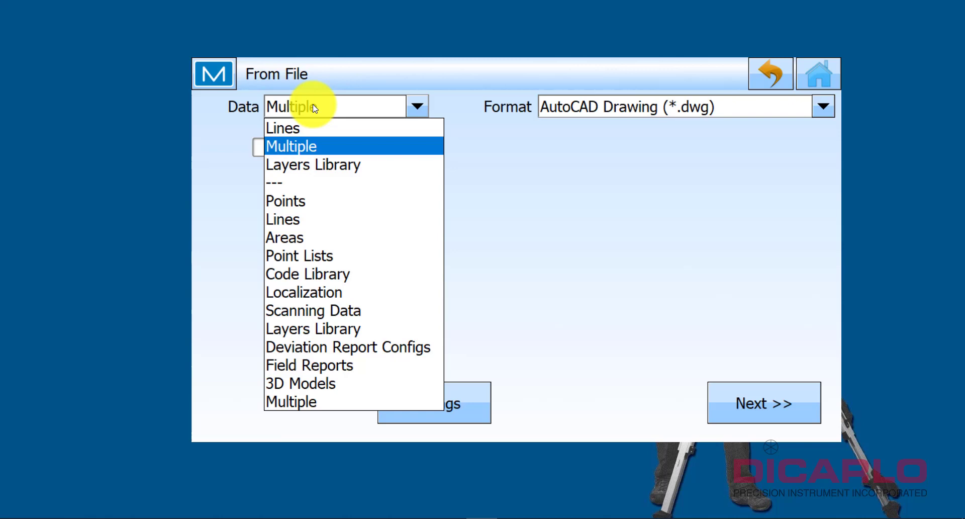
click(298, 146)
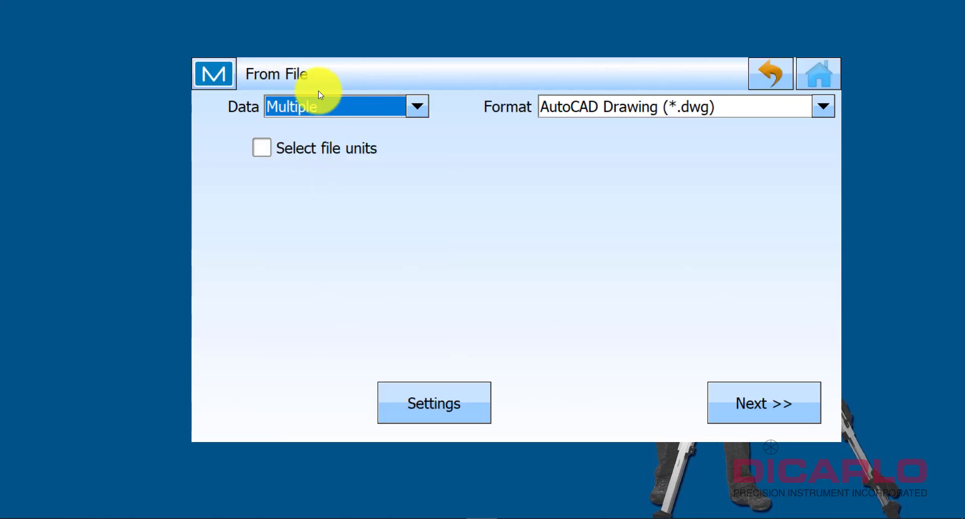
click(671, 109)
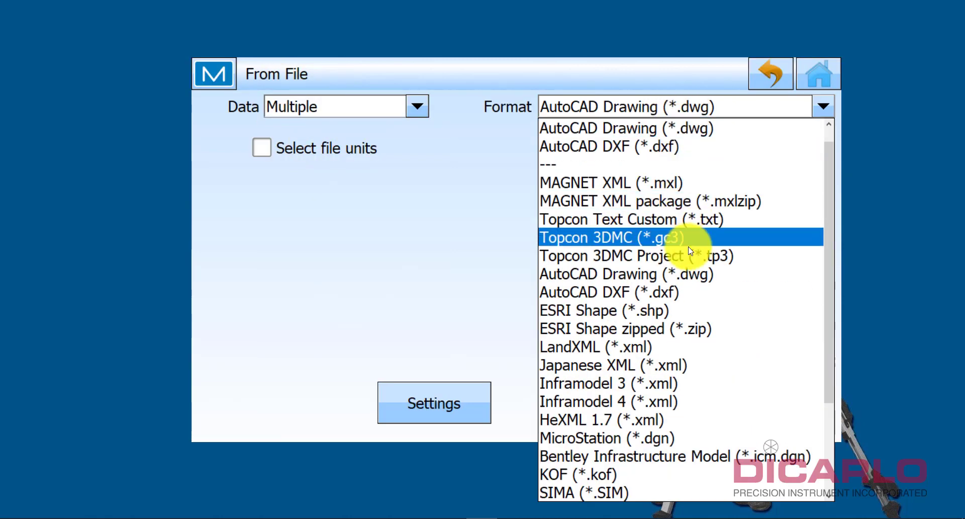
click(711, 274)
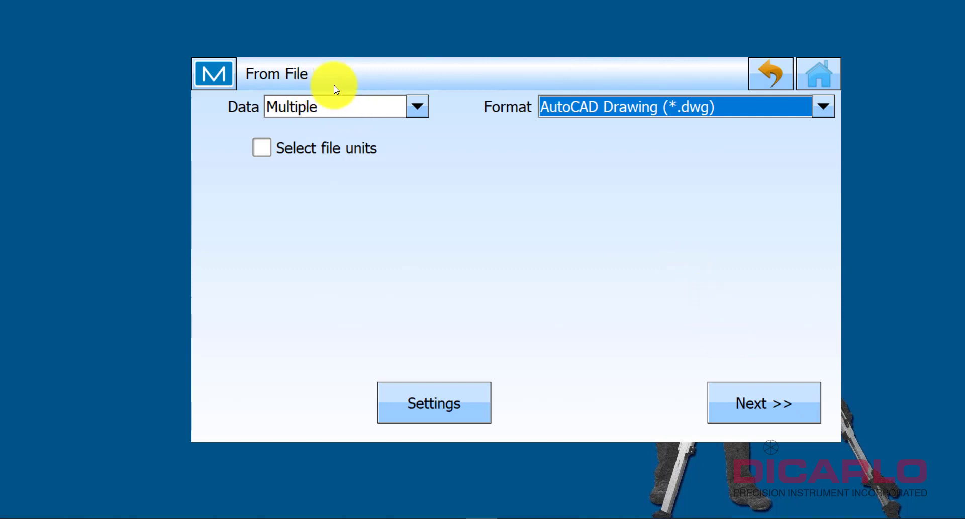
click(350, 107)
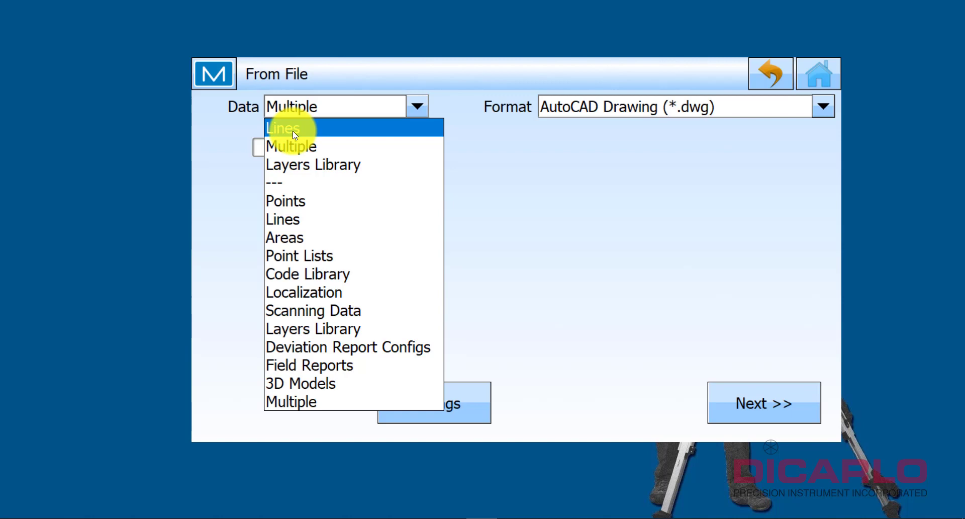
click(317, 145)
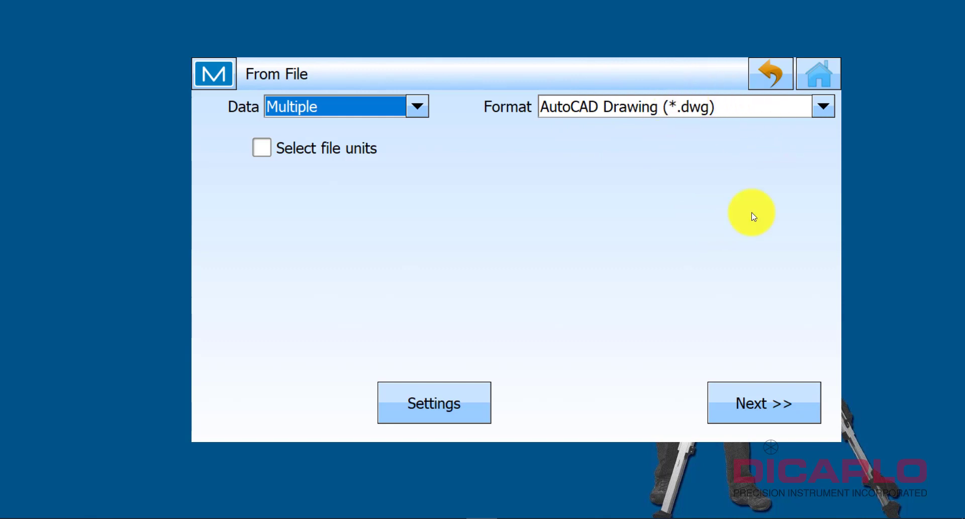
click(803, 403)
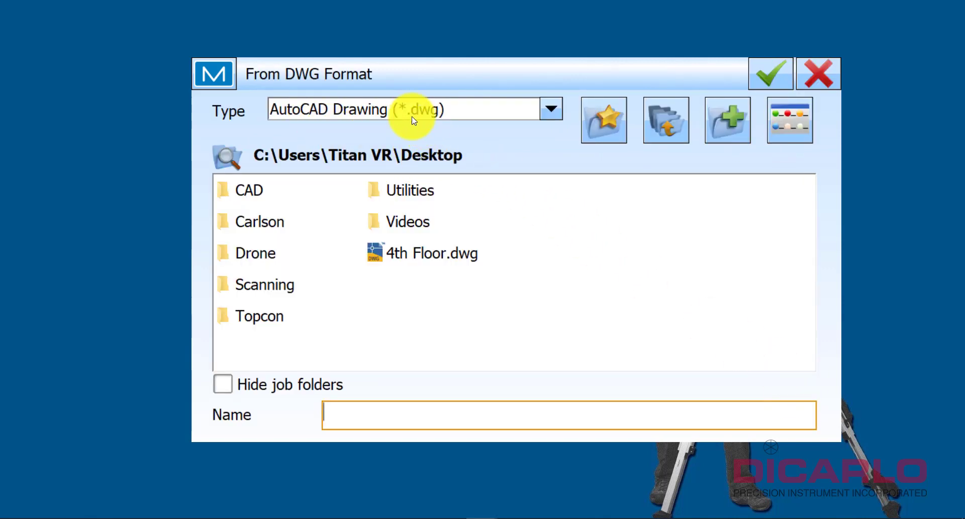
Step: Browse via My Computer to E:\DWG and import 4th Floor.dwg
click(609, 121)
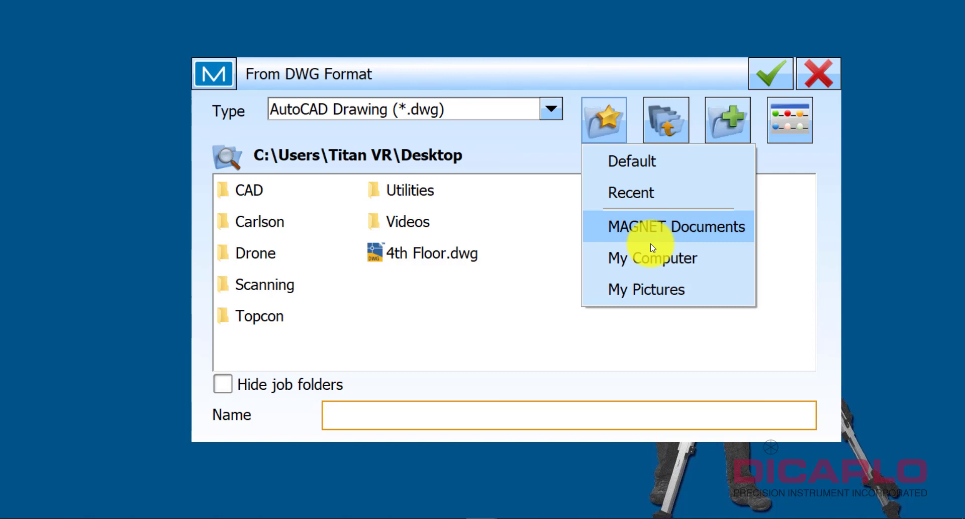
click(652, 258)
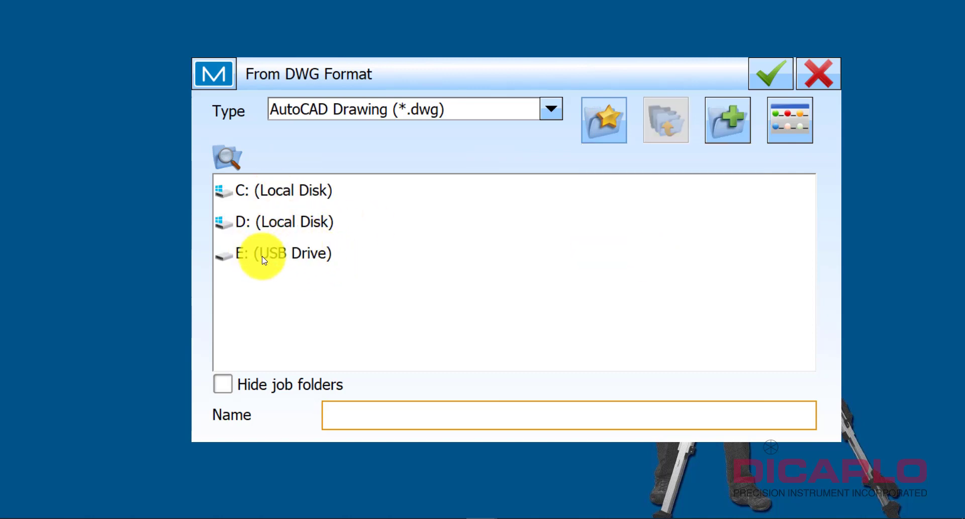
double_click(287, 254)
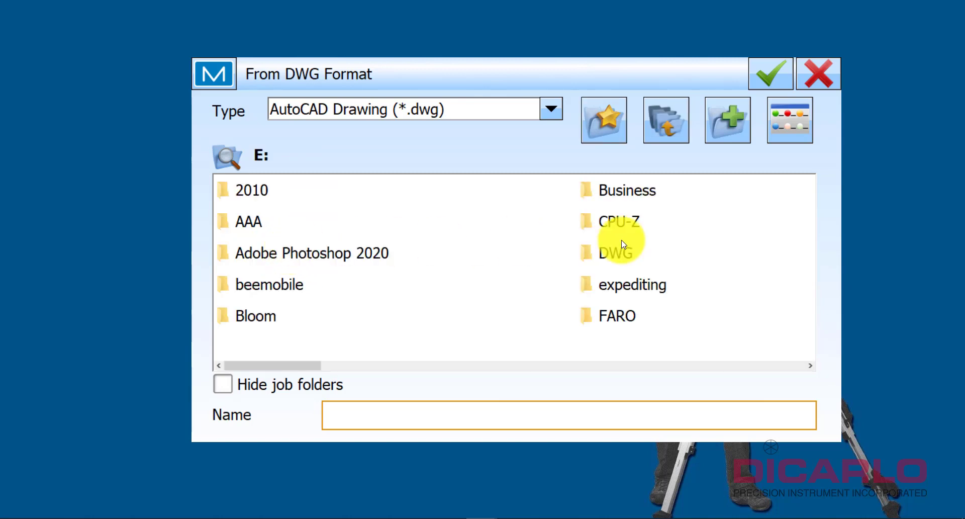
double_click(606, 253)
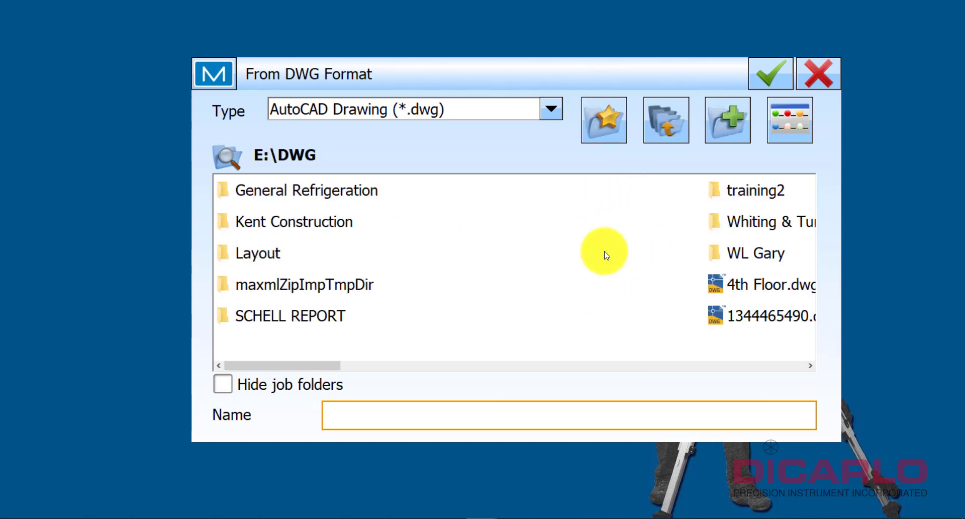
click(759, 286)
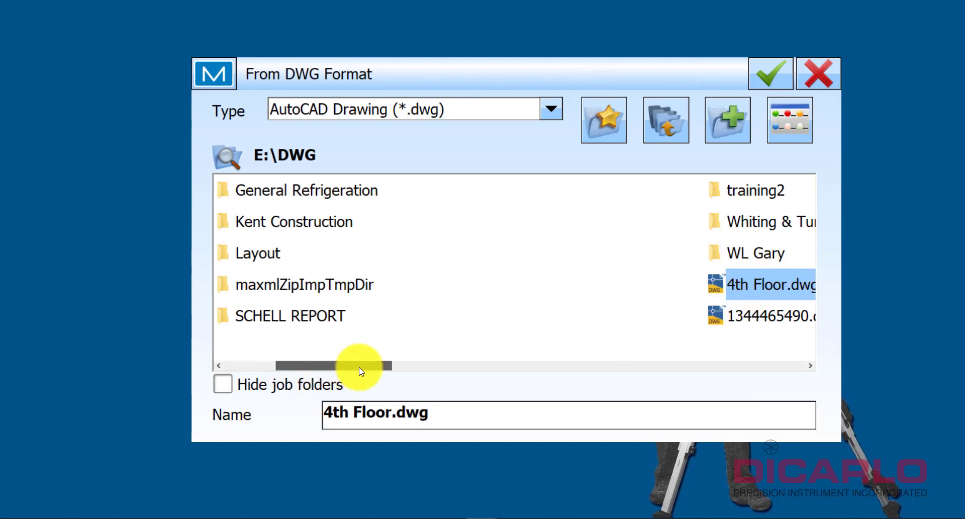
drag(359, 371, 366, 366)
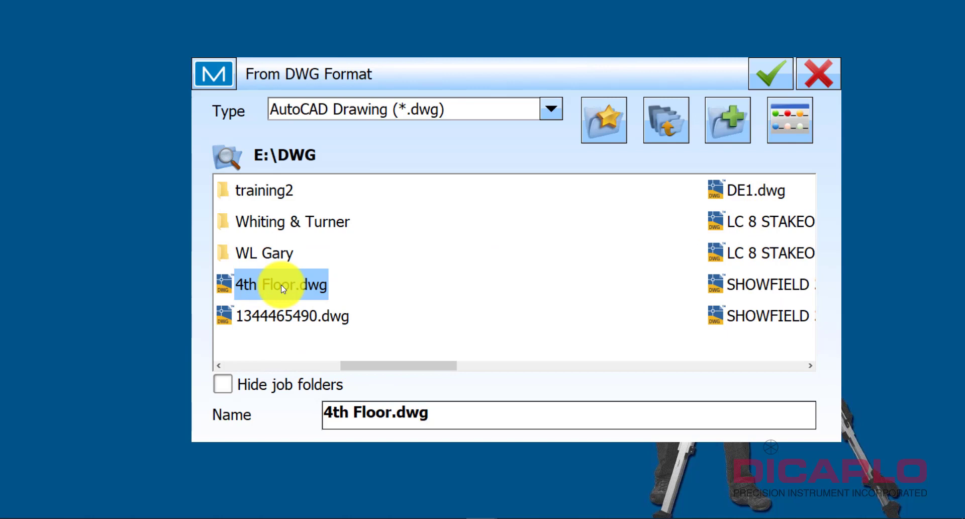
click(761, 76)
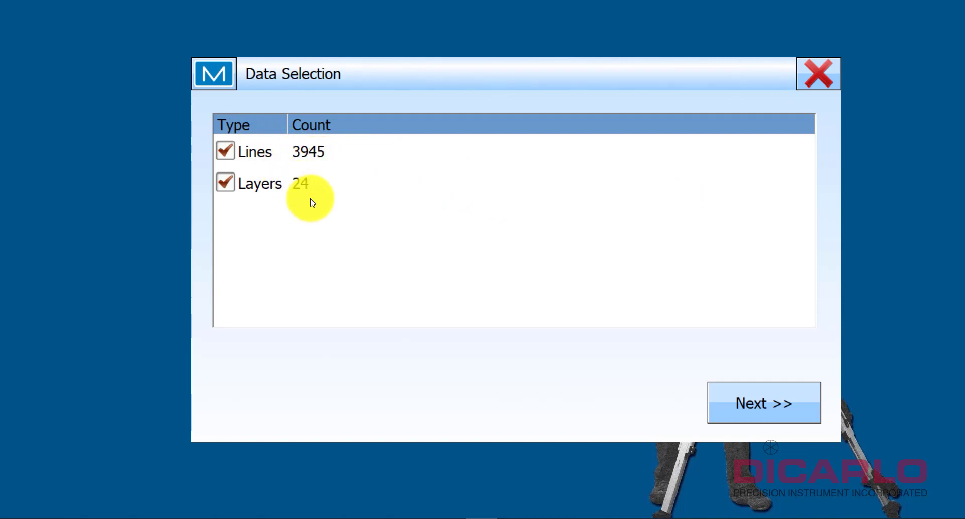
Step: Import all the checked layers and close the import status report
click(738, 405)
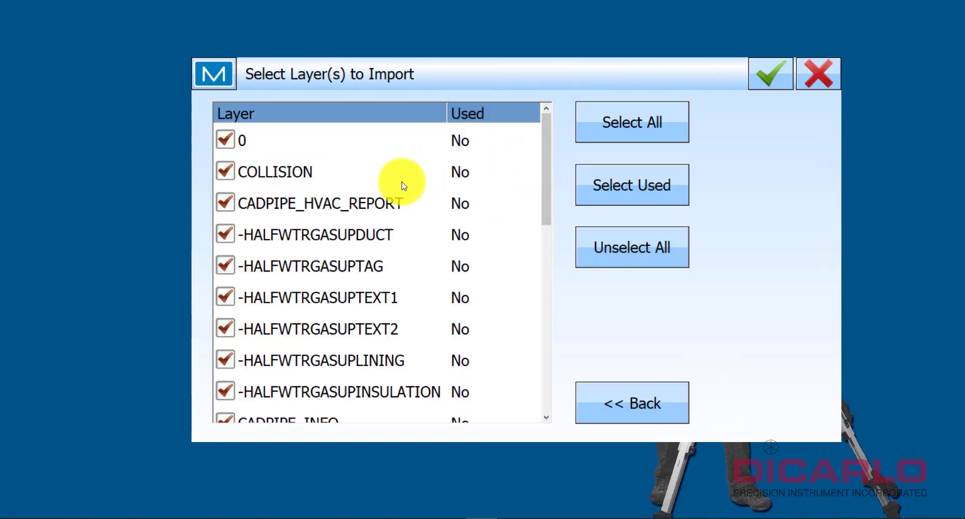
scroll(380, 217, down, 2)
scroll(379, 217, down, 3)
scroll(382, 221, up, 5)
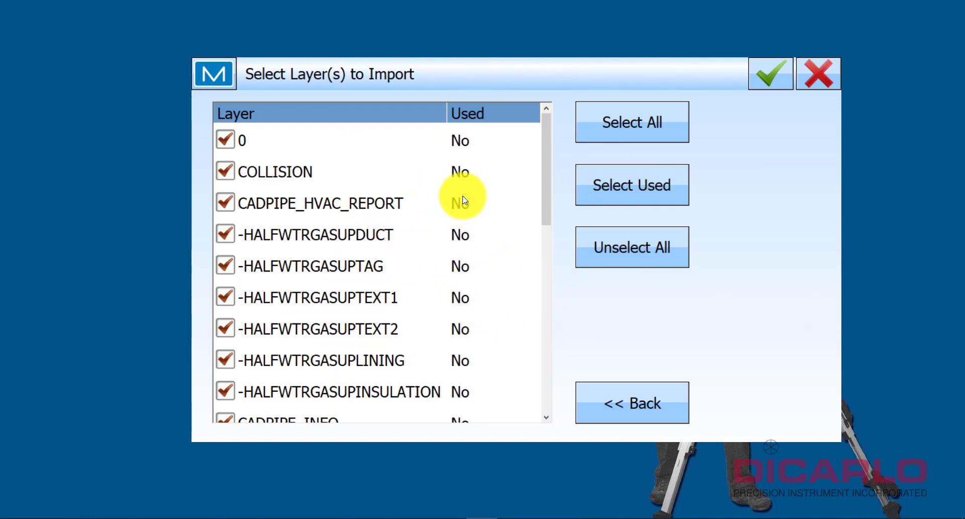
click(770, 75)
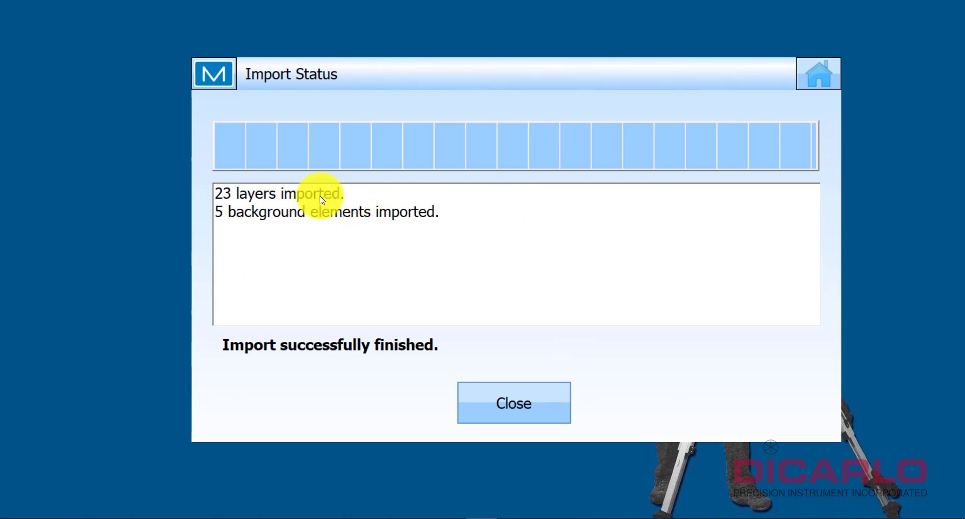
click(520, 409)
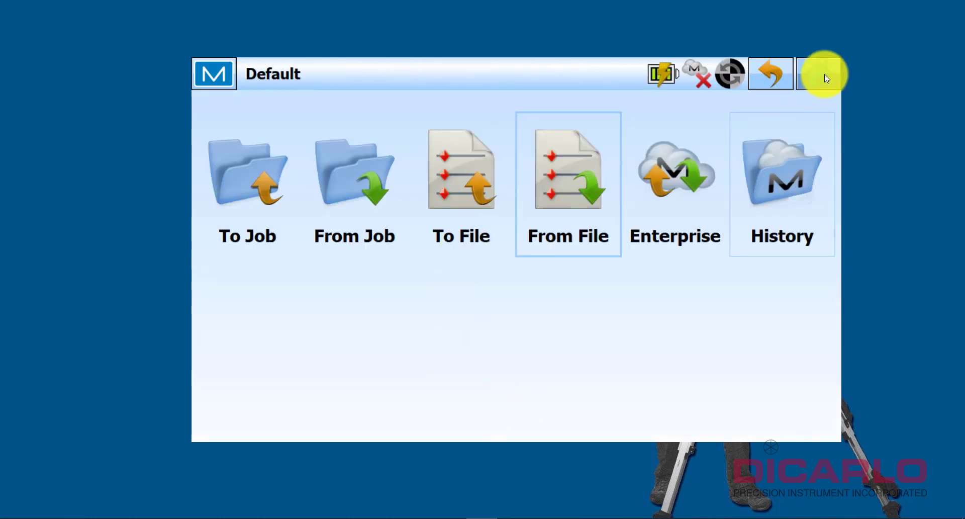
Step: Show the imported 4th Floor drawing in the plan view
click(825, 74)
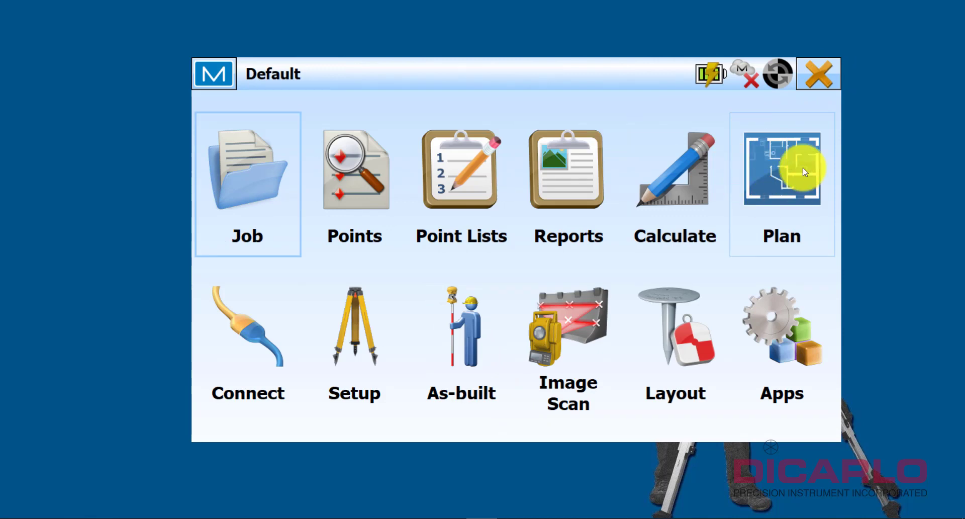
click(782, 174)
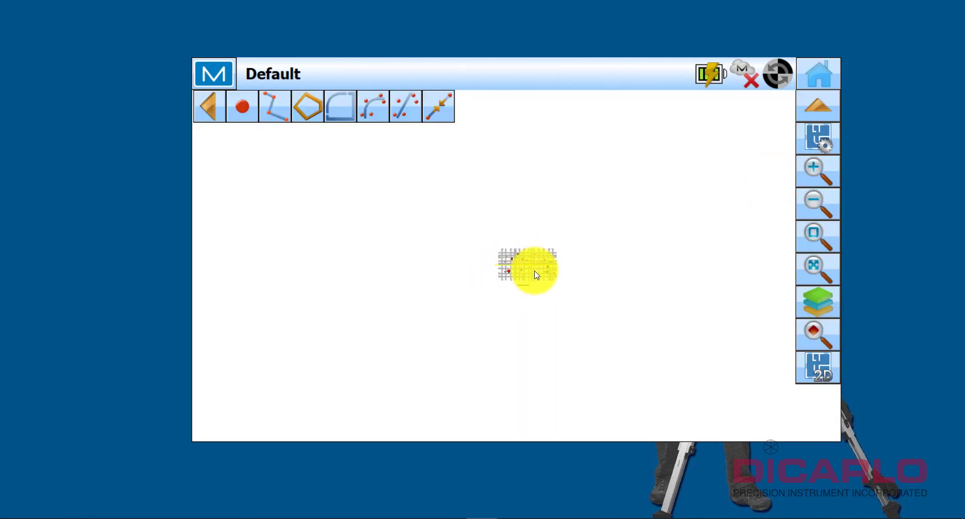
scroll(535, 274, up, 2)
scroll(490, 258, up, 2)
scroll(643, 269, up, 2)
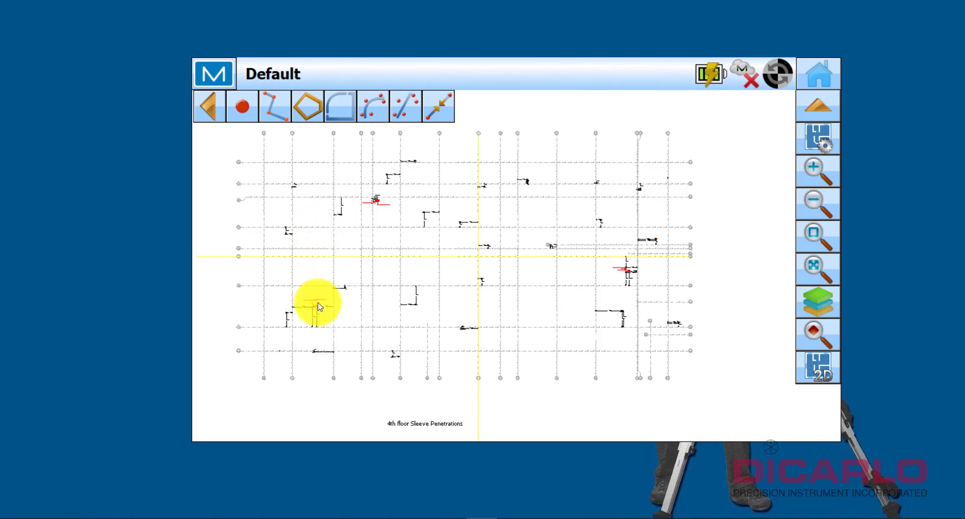
Step: Zoom and pan to the red sleeve penetrations and their offset lines and dimensions
scroll(317, 308, up, 3)
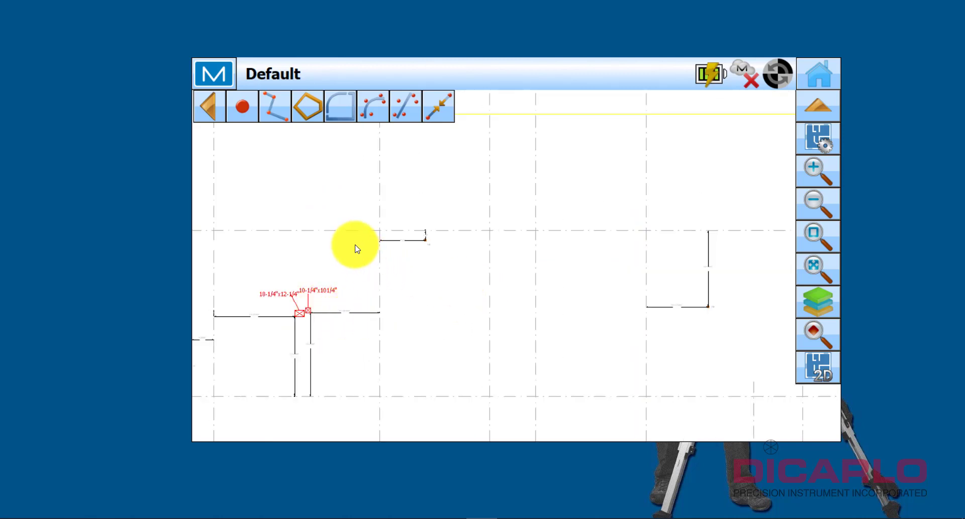
scroll(352, 242, down, 4)
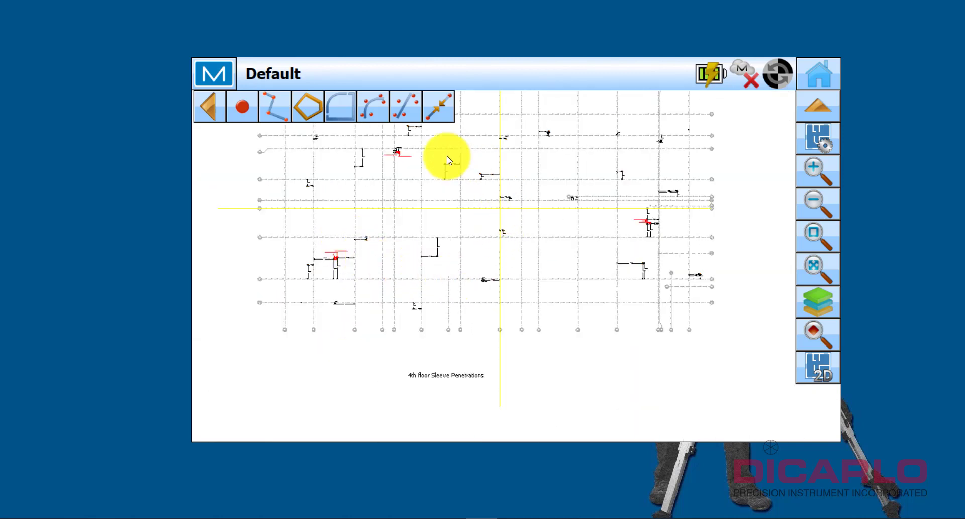
scroll(390, 144, up, 2)
scroll(410, 173, up, 3)
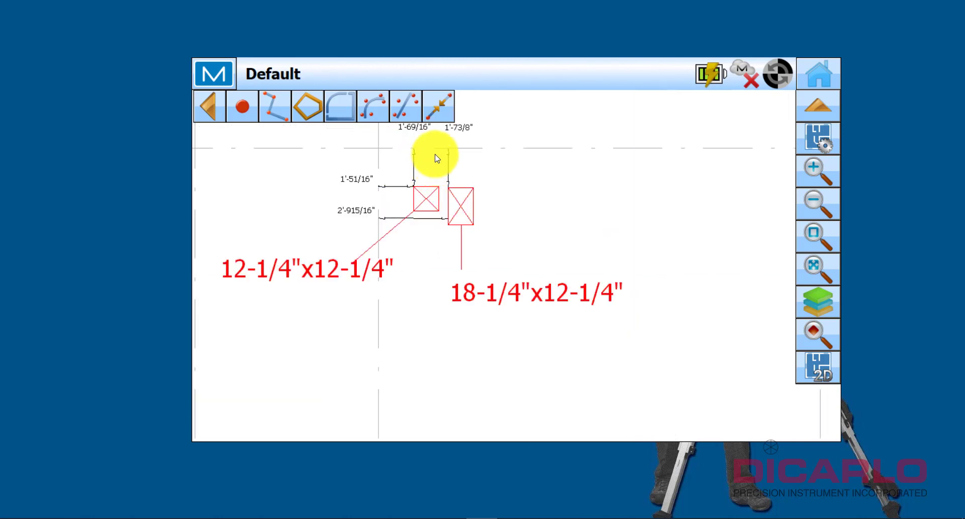
drag(461, 191, 429, 244)
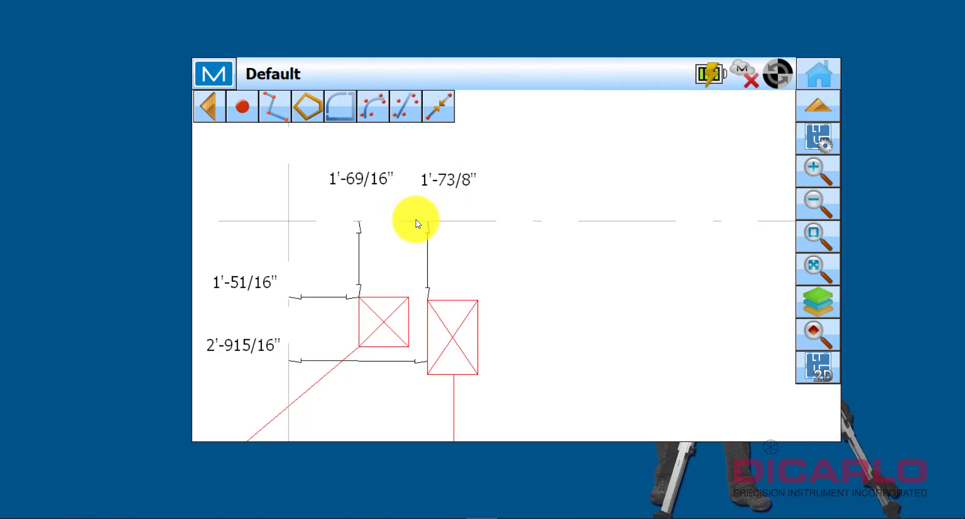
scroll(413, 234, up, 2)
scroll(424, 226, down, 2)
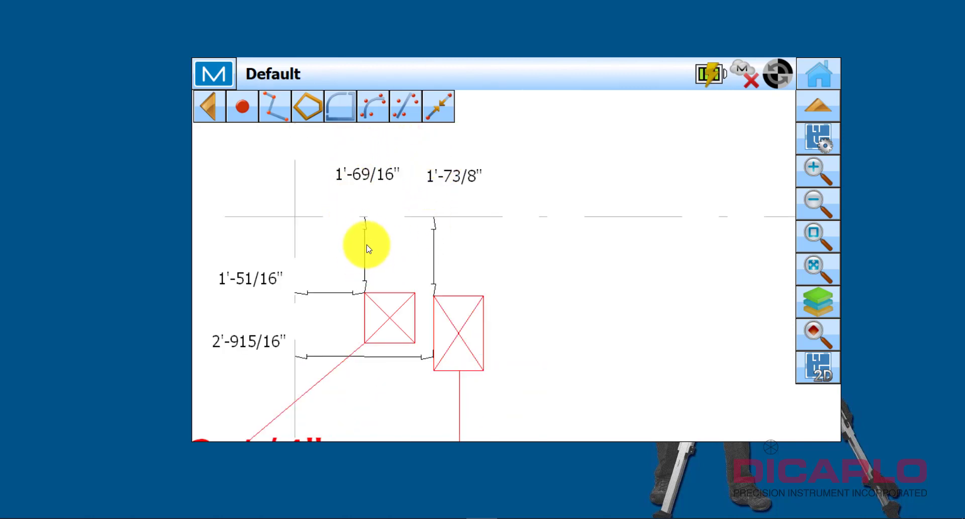
scroll(367, 231, up, 2)
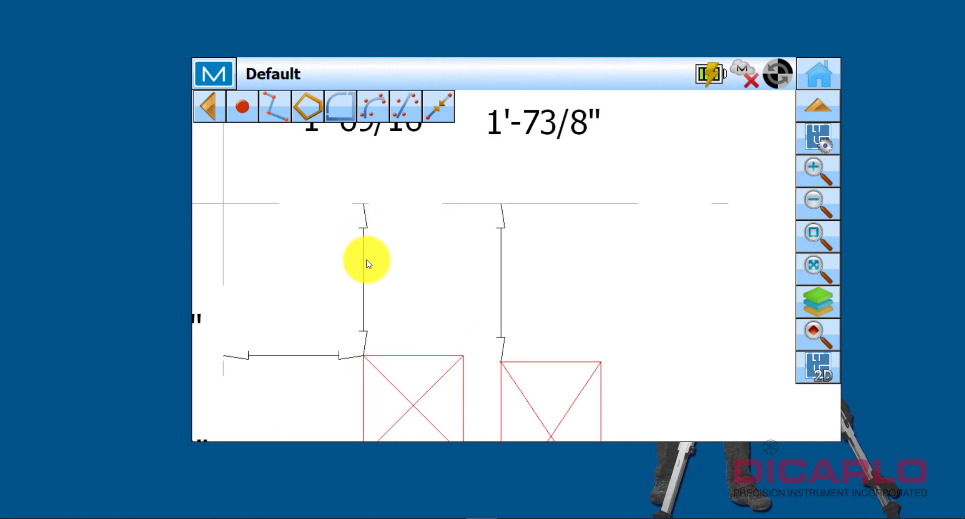
drag(369, 263, 401, 252)
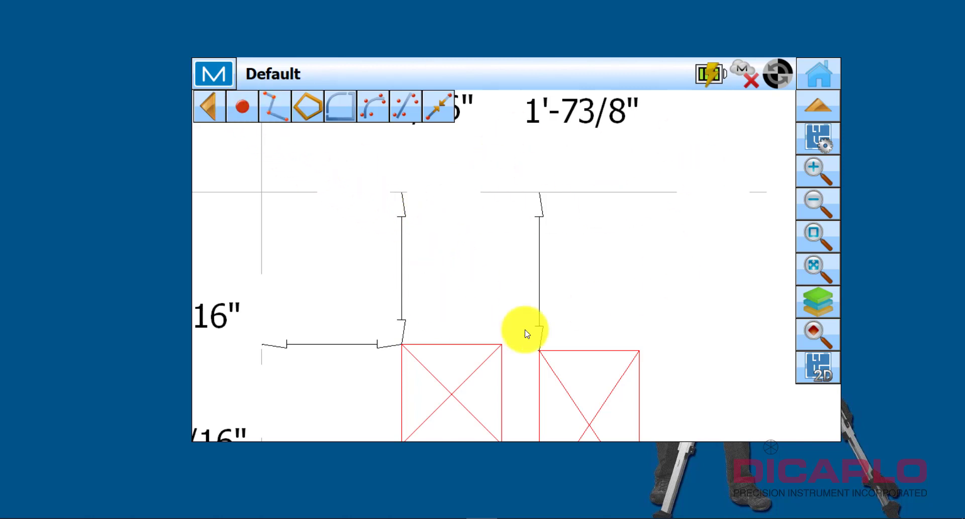
Step: Use Point on Line to place point 1000 at the offset line's top corner
click(243, 107)
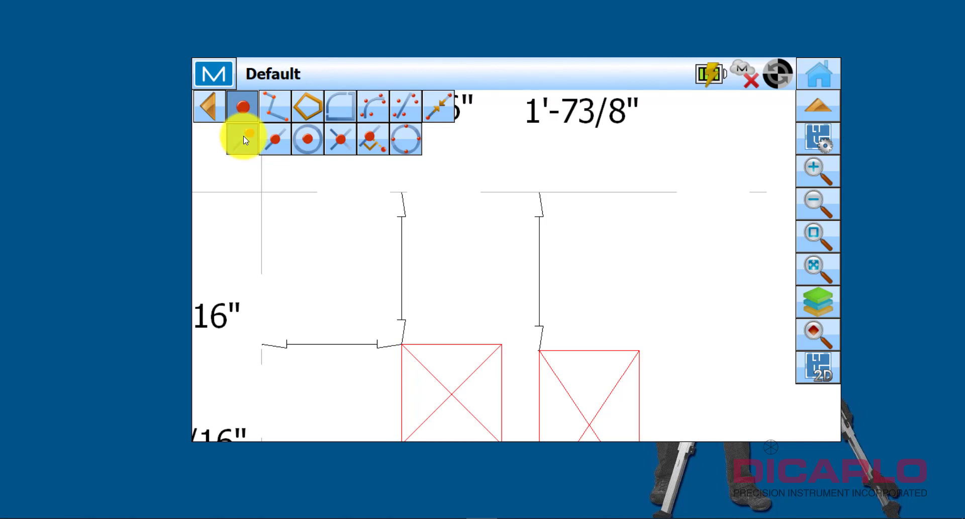
click(244, 136)
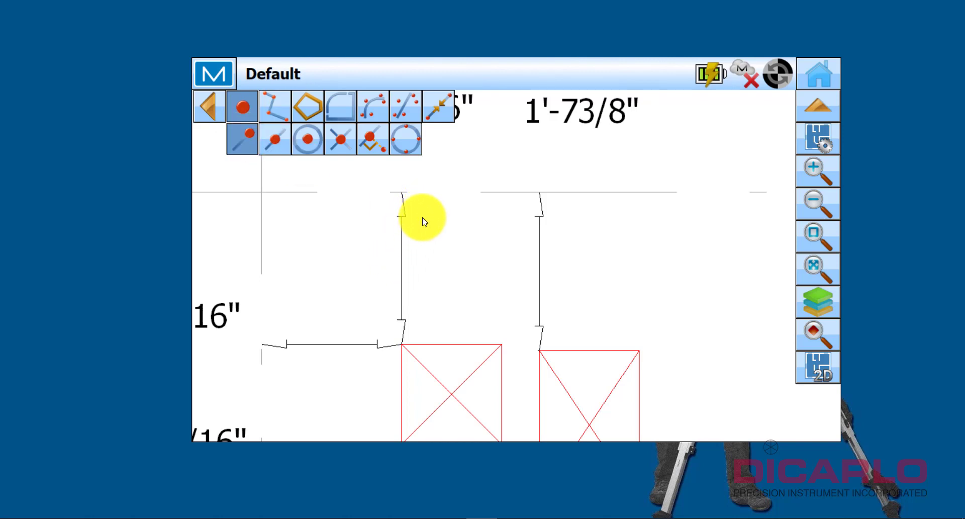
mouse_move(365, 264)
mouse_down()
mouse_move(610, 198)
mouse_move(565, 228)
mouse_move(463, 255)
mouse_up()
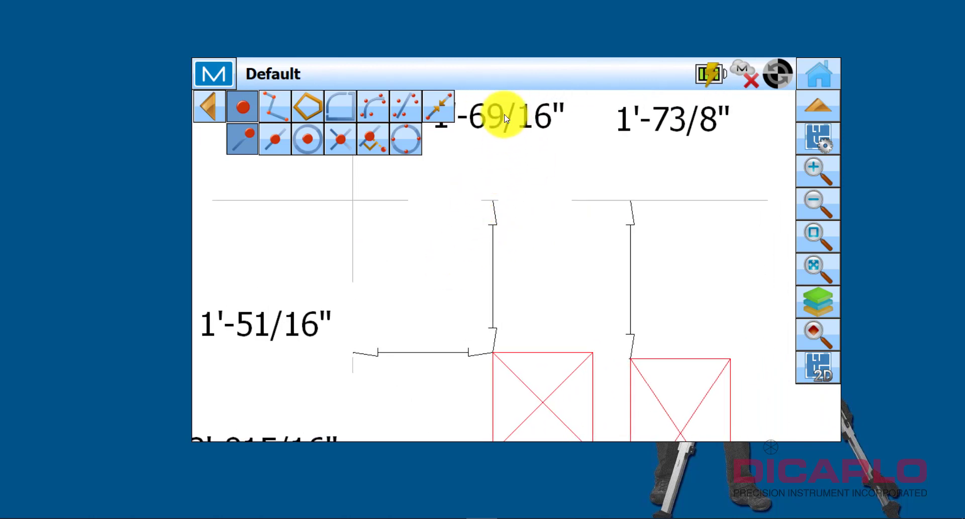
click(240, 135)
click(495, 206)
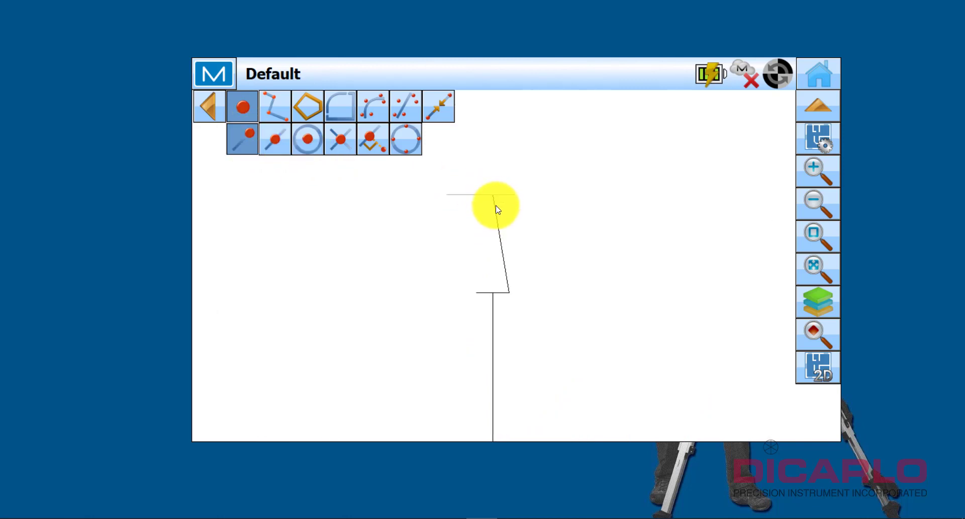
click(497, 217)
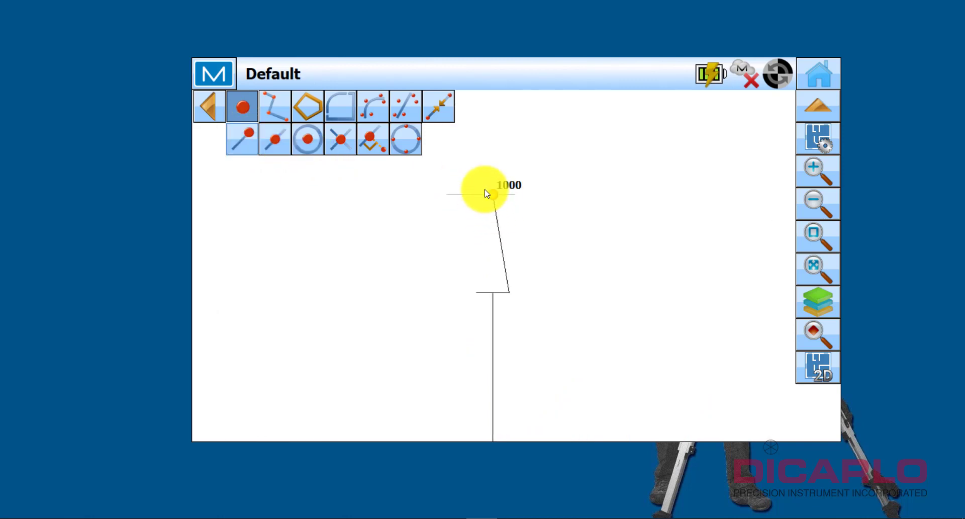
Step: Place point 1001 at the offset line's bottom corner
scroll(506, 207, down, 2)
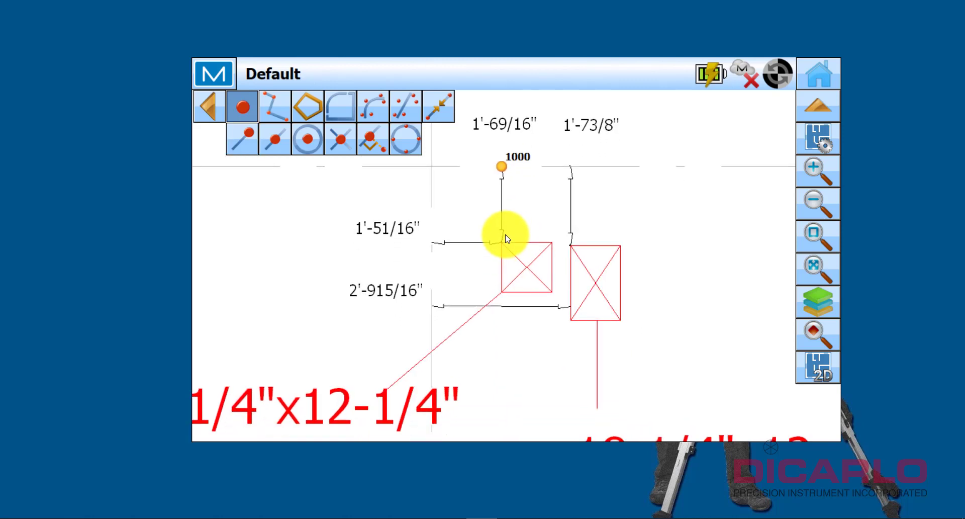
scroll(499, 247, up, 4)
click(243, 139)
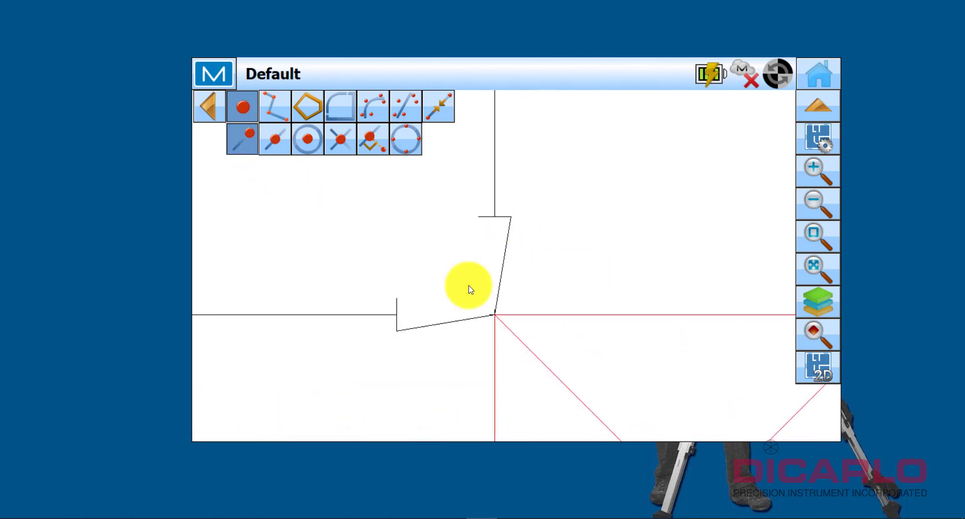
click(497, 315)
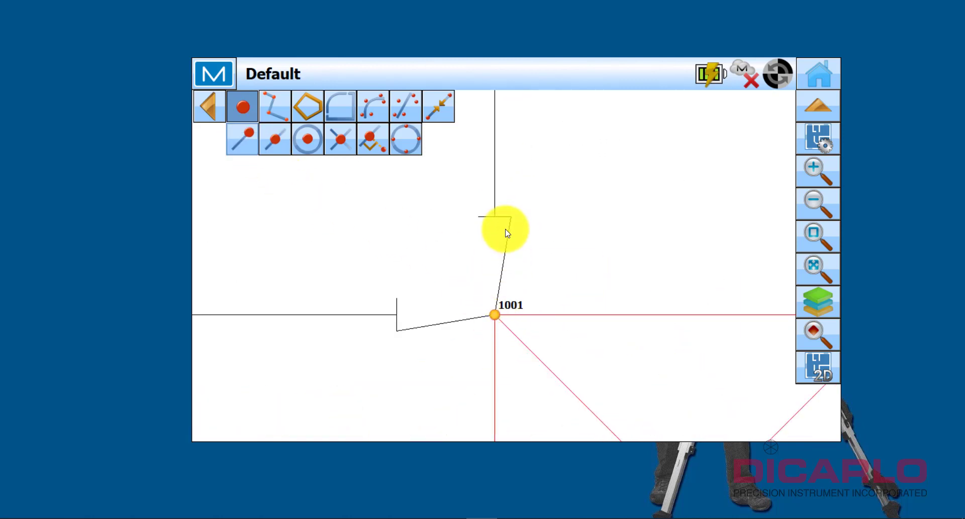
scroll(513, 247, down, 3)
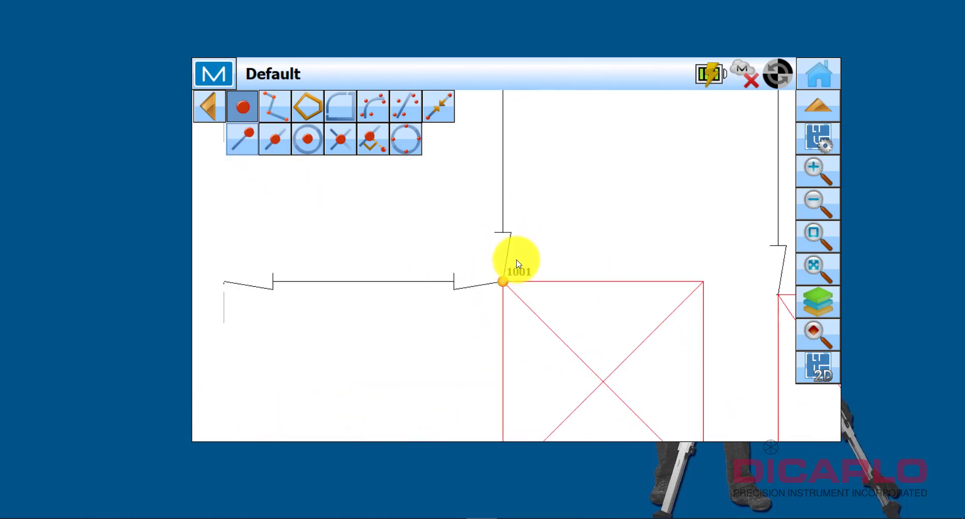
click(247, 101)
drag(560, 209, 574, 262)
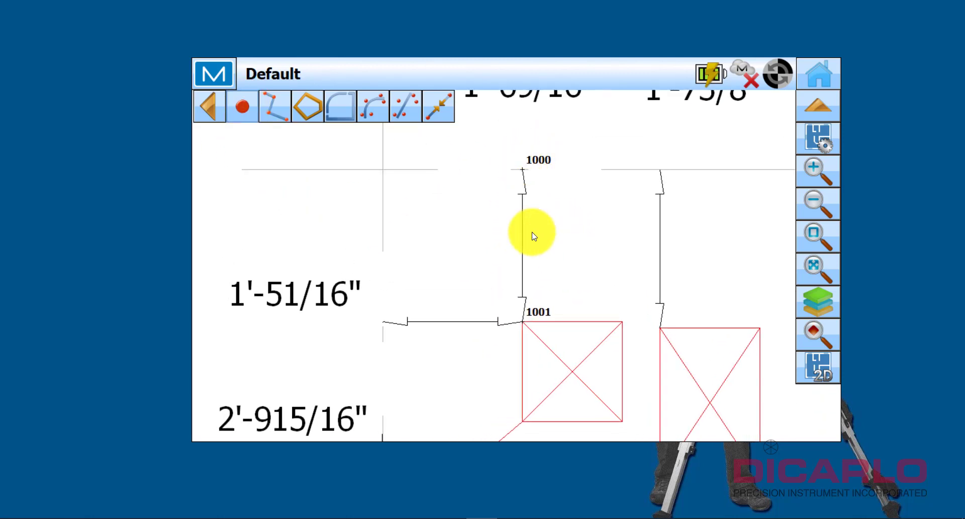
Step: Calc Inverse from point 1000 to 1001 (180°00'00", 1'6"9/16), then return to the plan
click(523, 170)
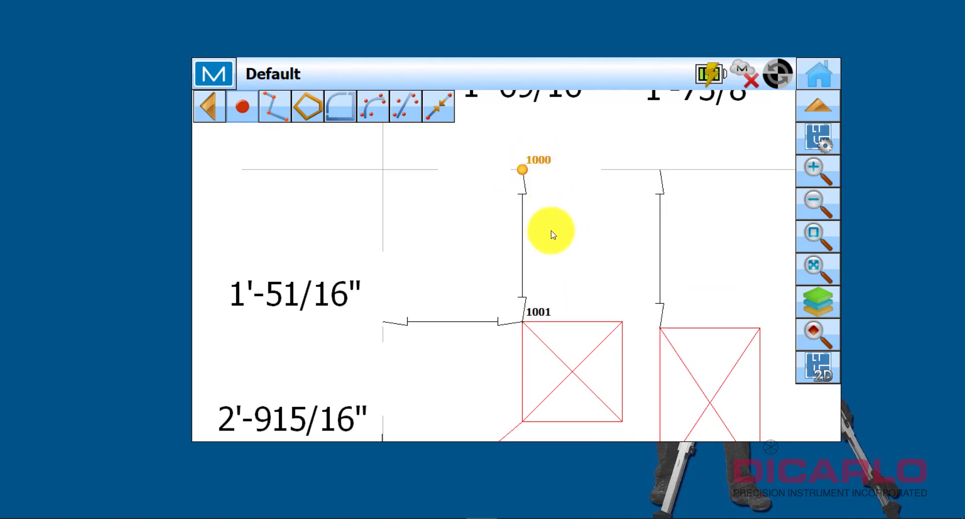
click(523, 322)
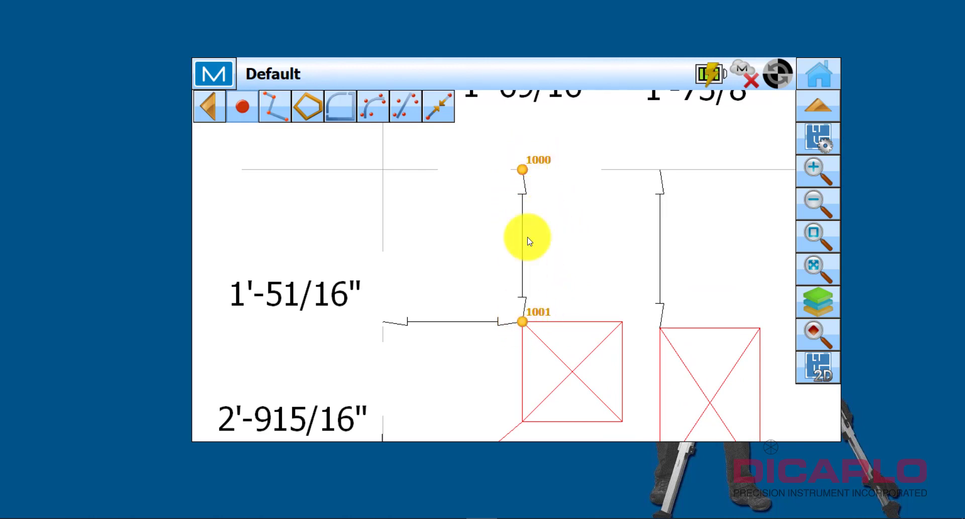
click(524, 171)
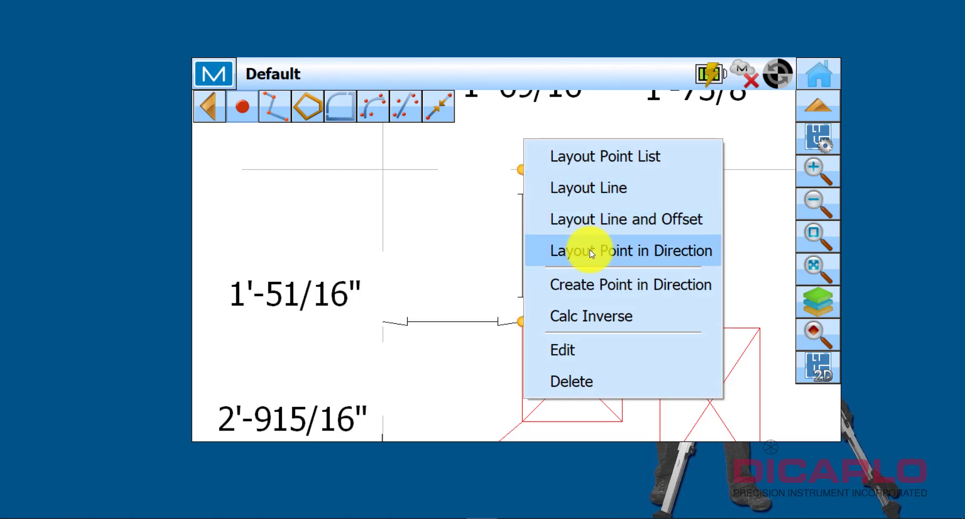
click(581, 316)
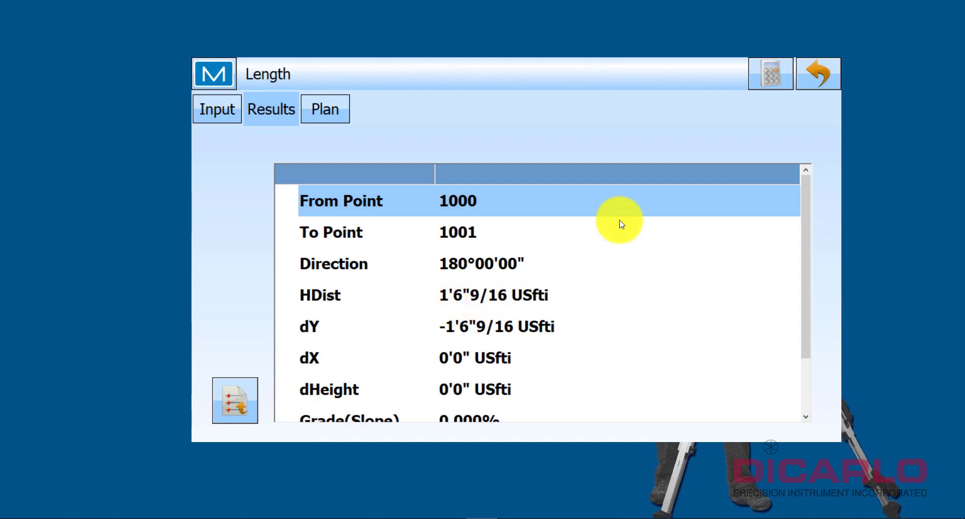
click(820, 73)
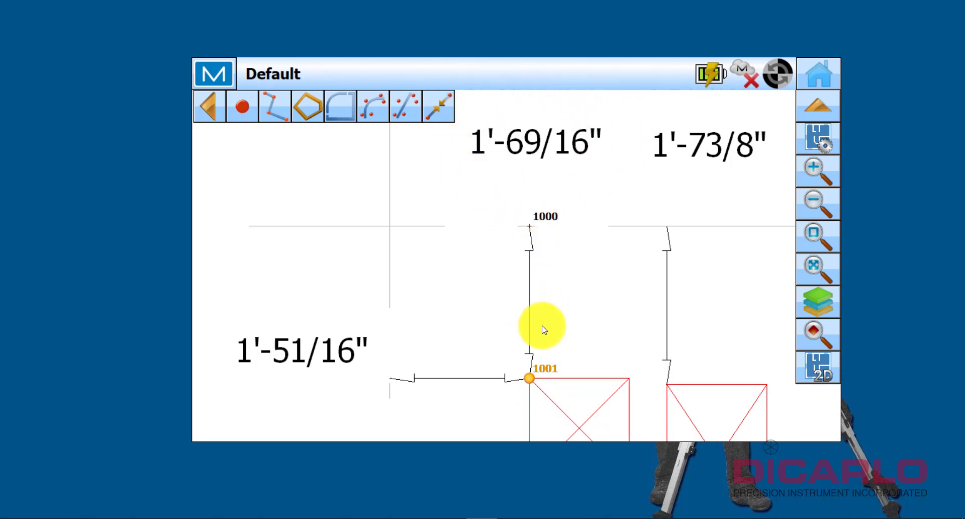
Step: Delete point 1000 from the plan and confirm
scroll(466, 302, down, 3)
scroll(466, 302, down, 3)
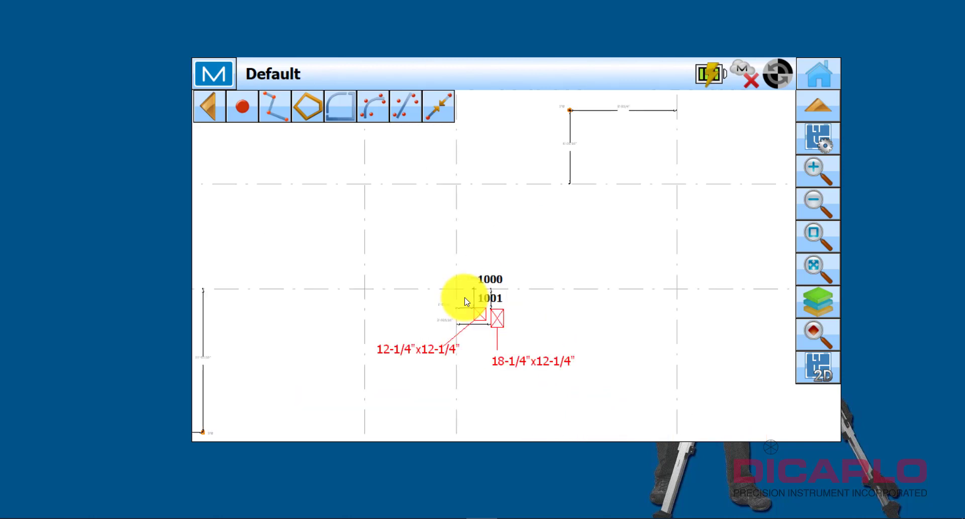
scroll(492, 341, down, 5)
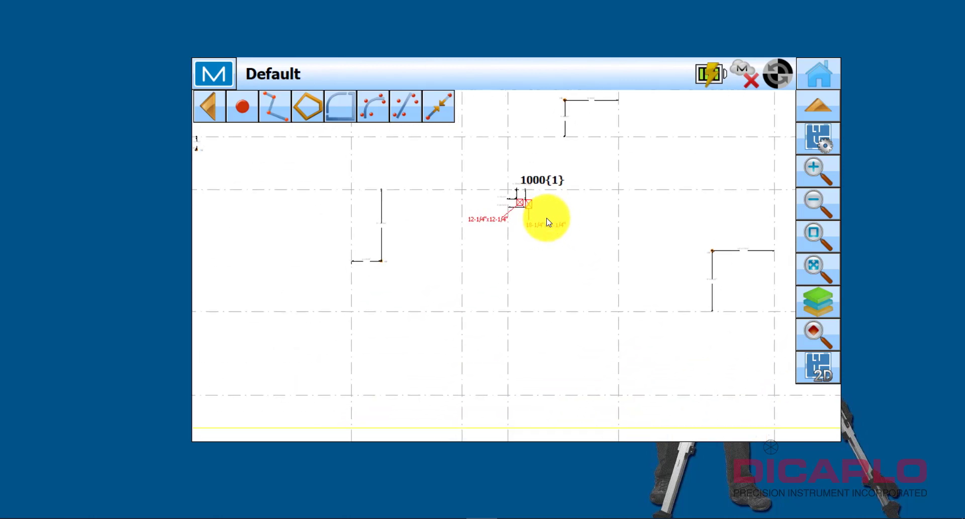
scroll(557, 225, up, 5)
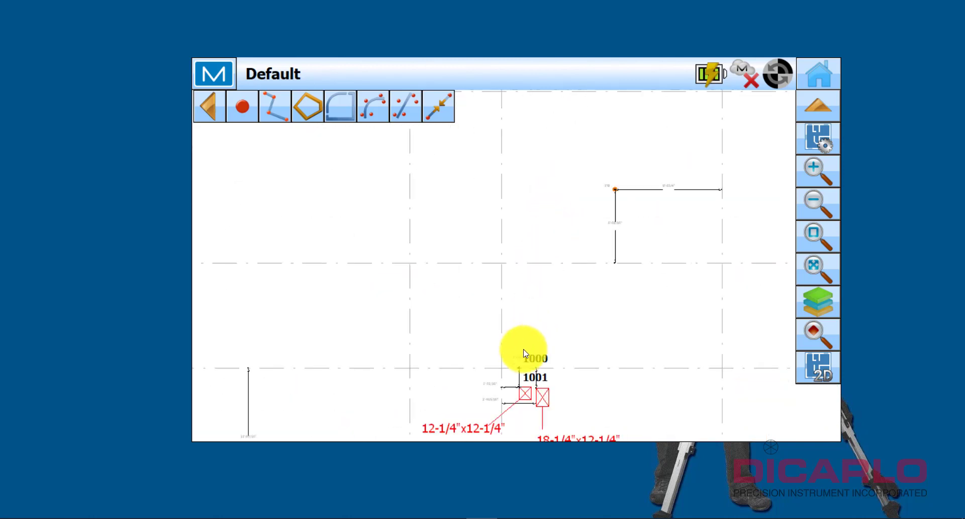
scroll(533, 372, up, 5)
drag(510, 351, 549, 282)
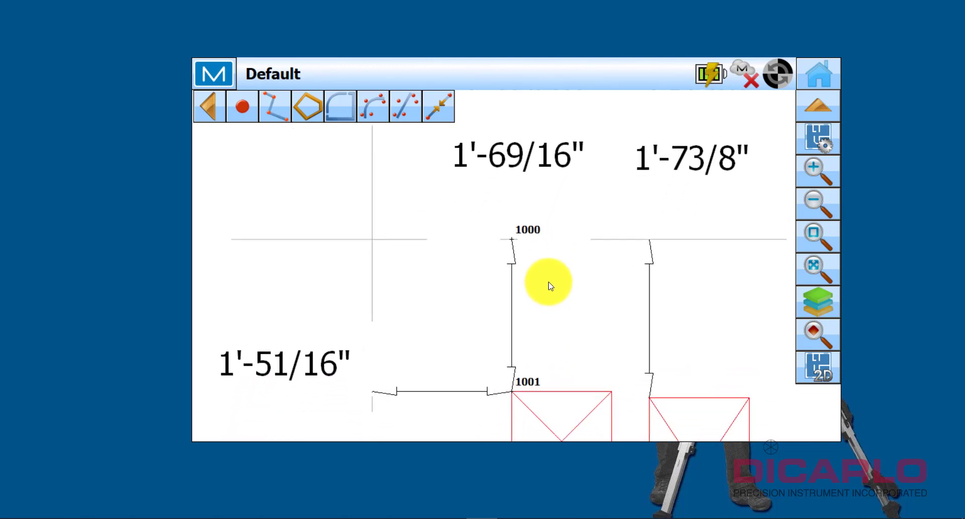
right_click(514, 228)
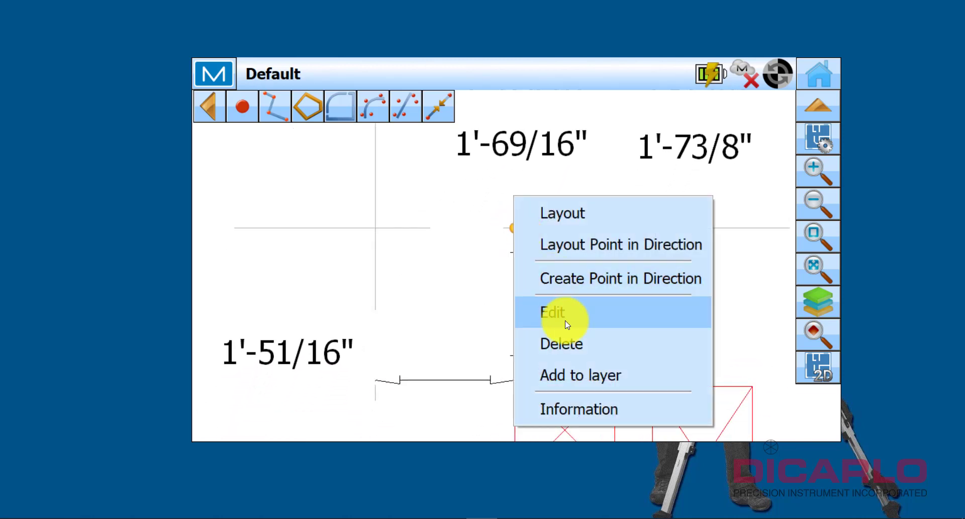
click(567, 341)
click(474, 360)
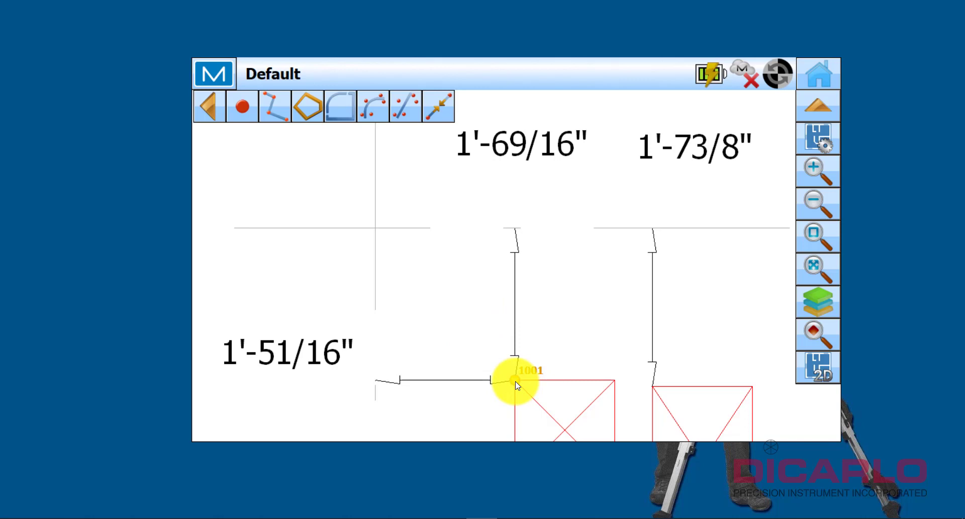
Step: Delete point 1001 from the plan and confirm
right_click(515, 382)
click(556, 271)
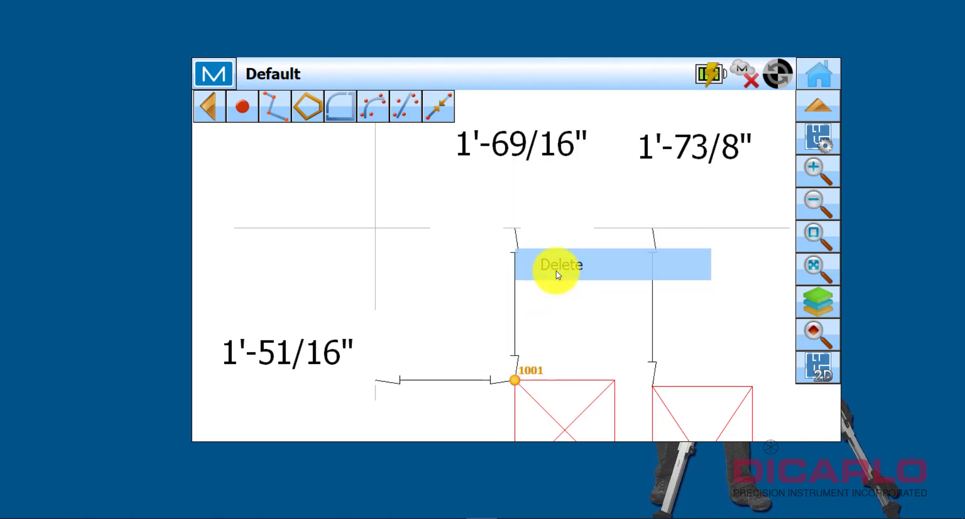
click(459, 362)
scroll(571, 308, down, 4)
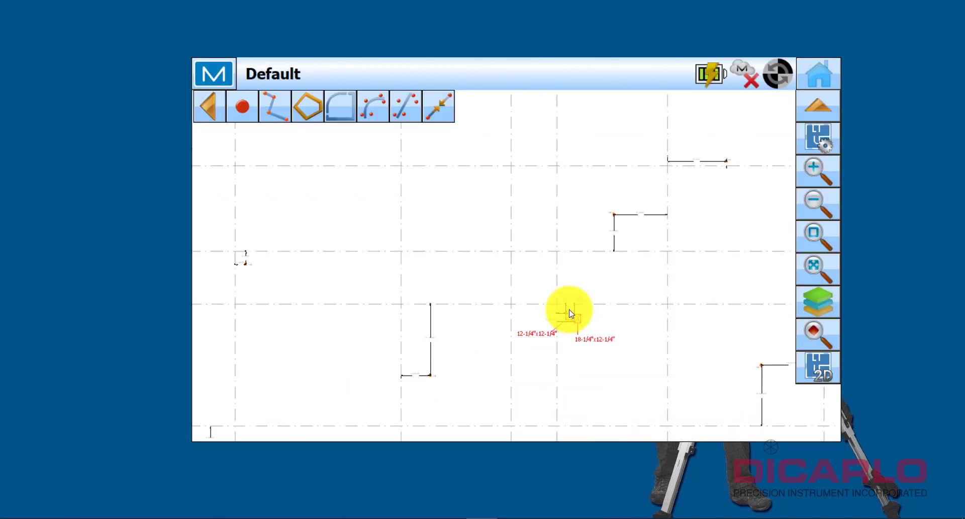
scroll(571, 313, down, 5)
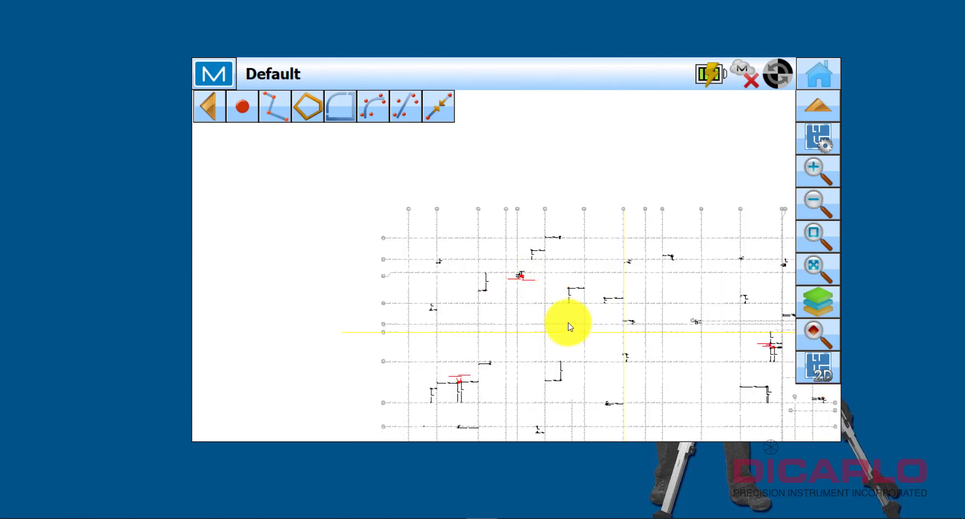
mouse_move(570, 327)
mouse_down()
mouse_move(489, 252)
mouse_move(459, 274)
mouse_move(491, 266)
mouse_up()
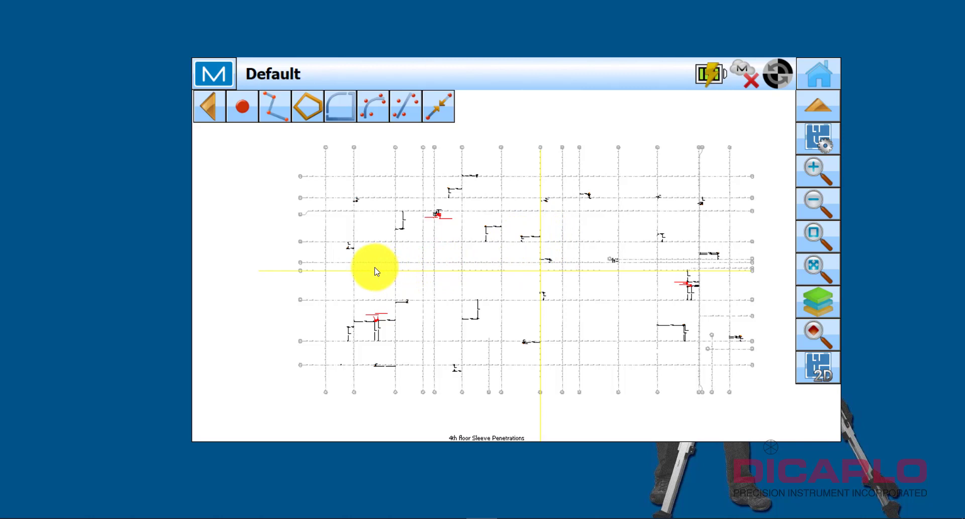
scroll(374, 272, up, 2)
scroll(374, 271, up, 2)
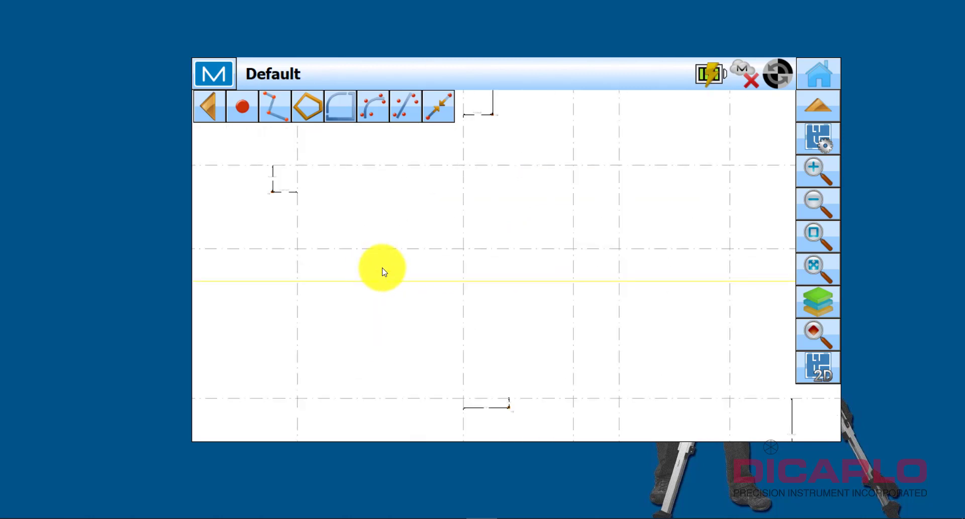
drag(381, 269, 571, 297)
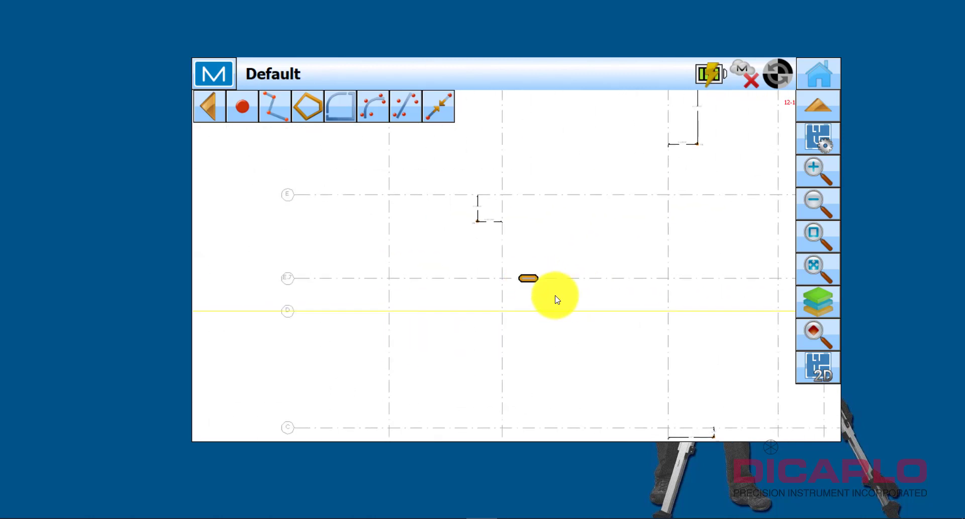
click(504, 300)
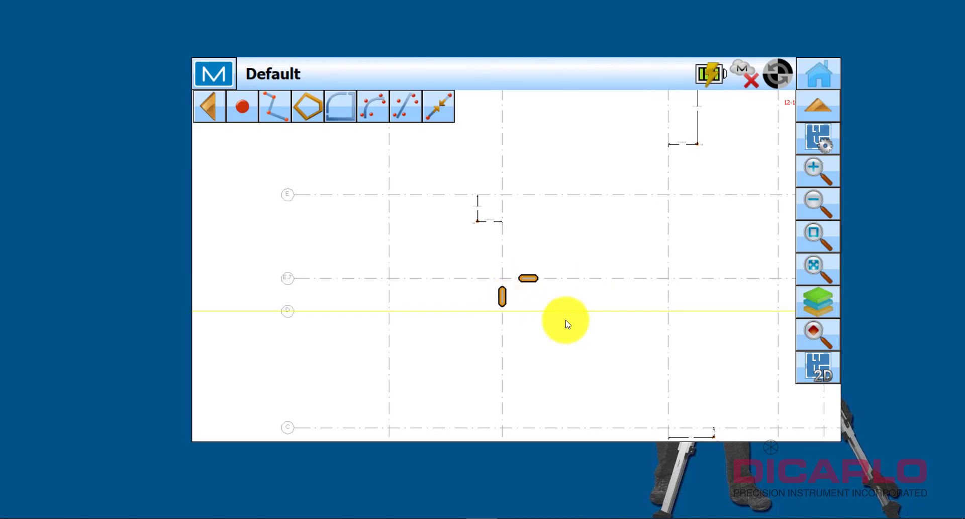
click(660, 312)
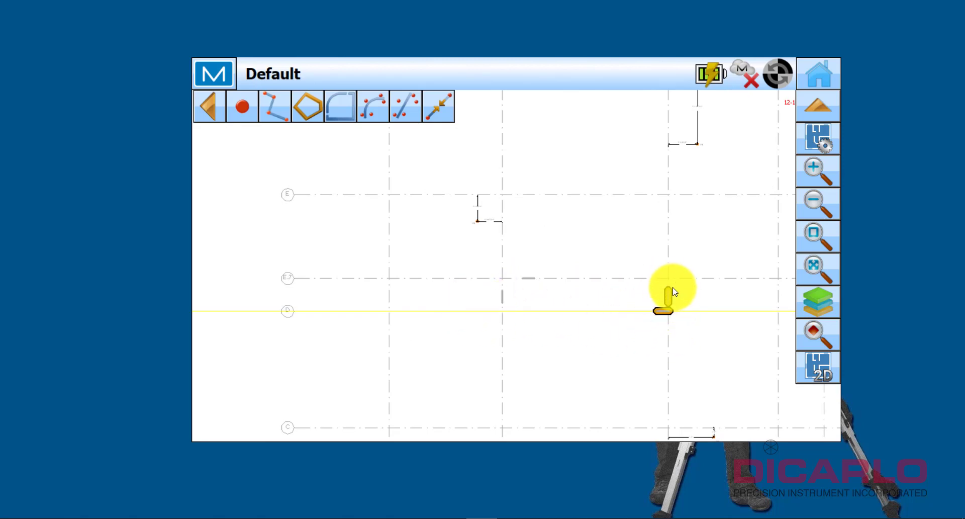
scroll(676, 302, up, 2)
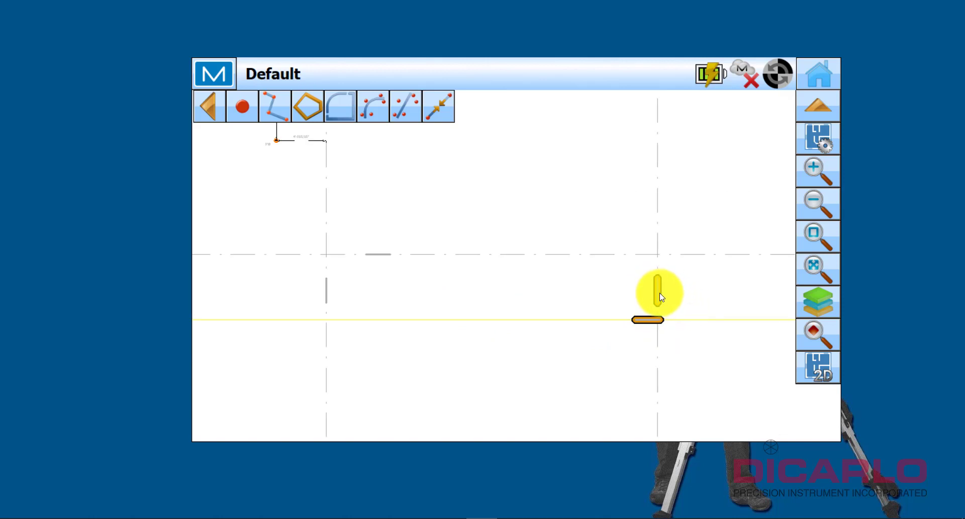
click(658, 297)
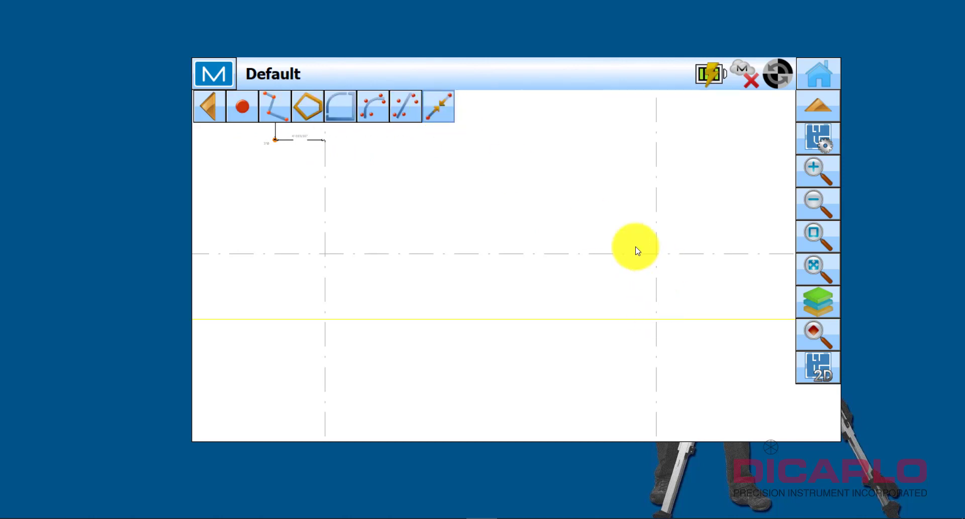
scroll(667, 266, down, 5)
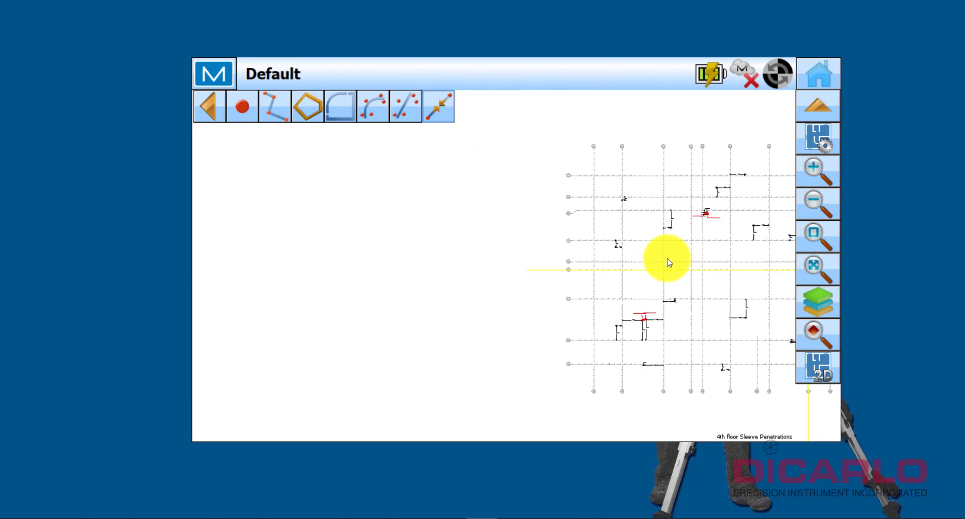
scroll(412, 259, up, 3)
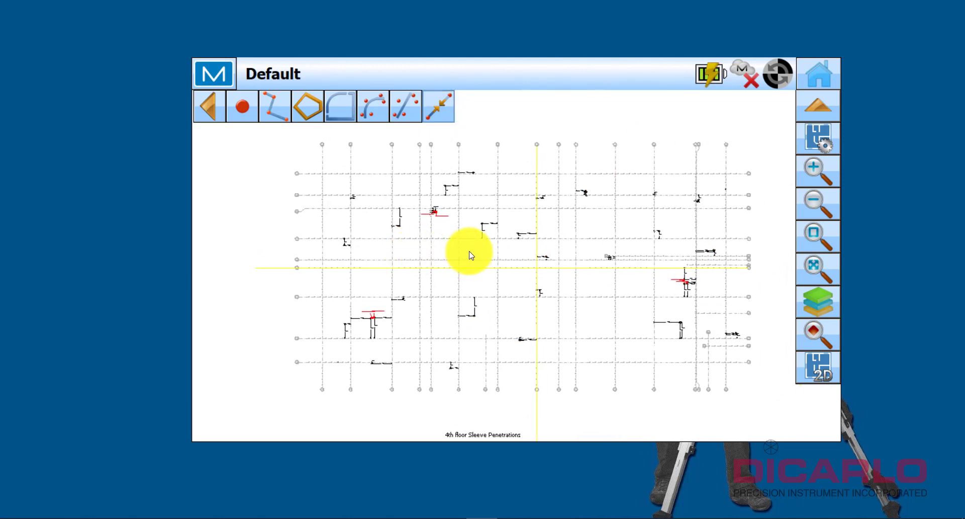
click(243, 109)
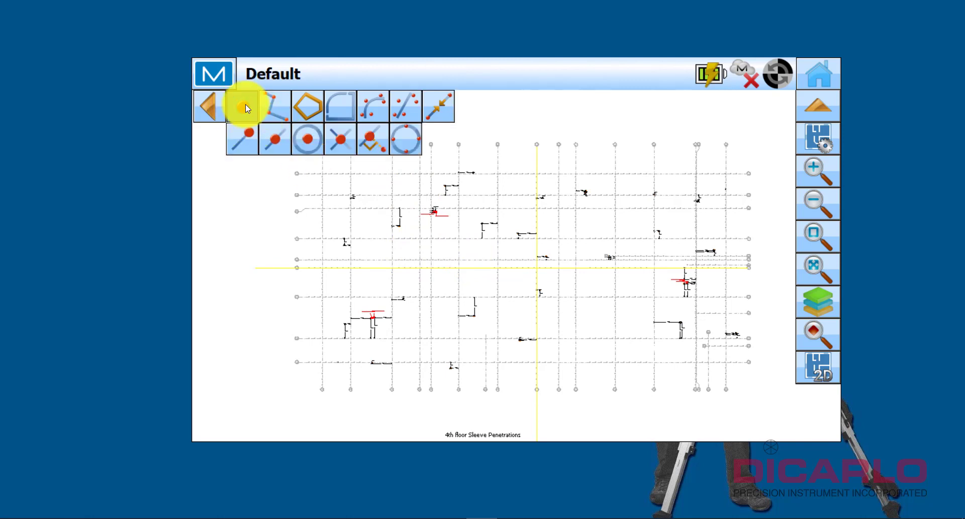
mouse_move(572, 254)
mouse_down()
mouse_move(425, 246)
mouse_move(578, 280)
mouse_up()
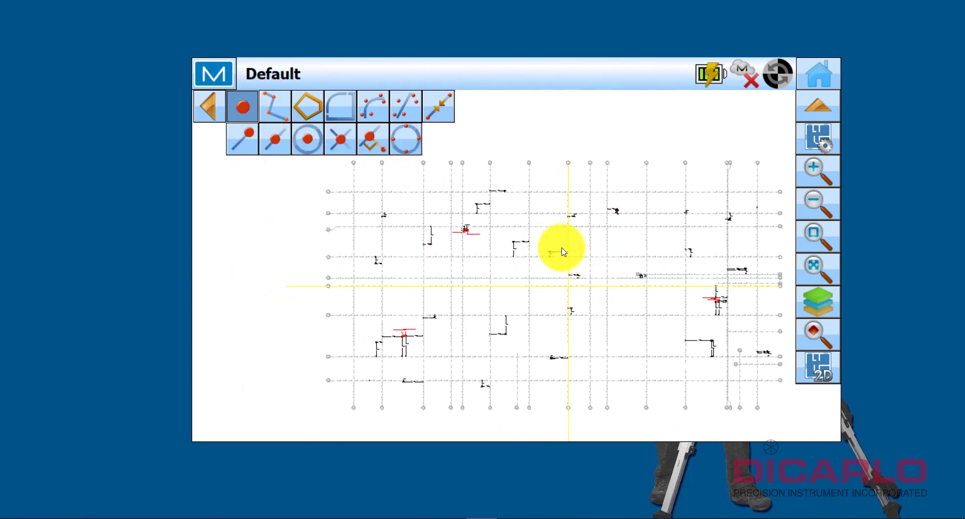
scroll(563, 251, up, 5)
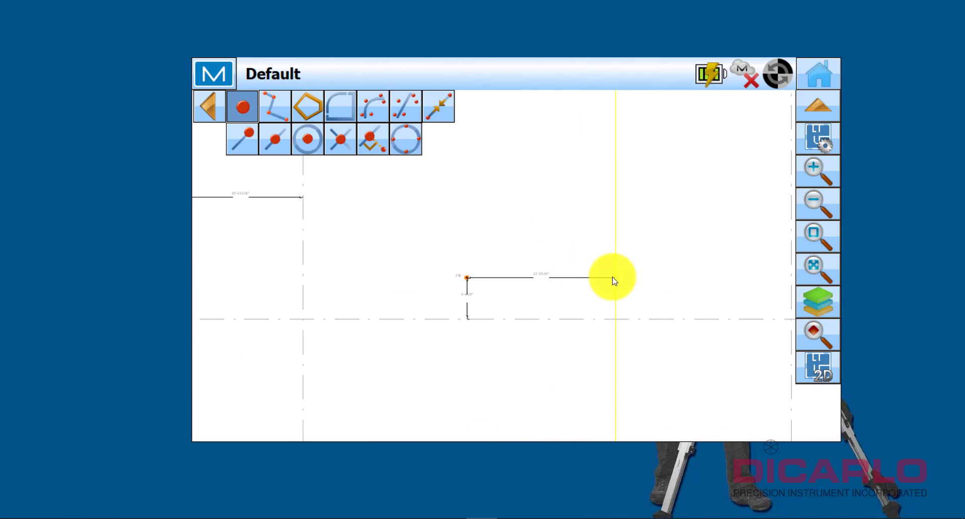
scroll(613, 280, up, 4)
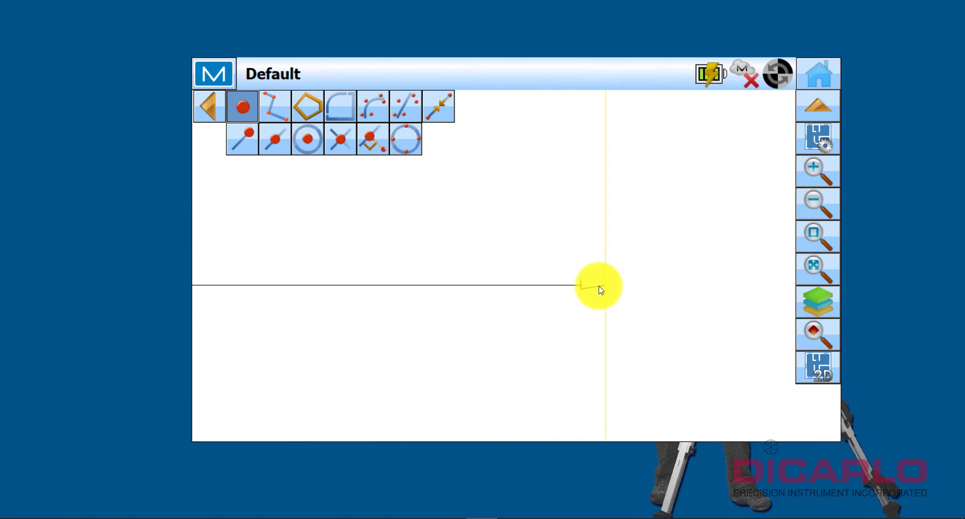
drag(608, 288, 605, 289)
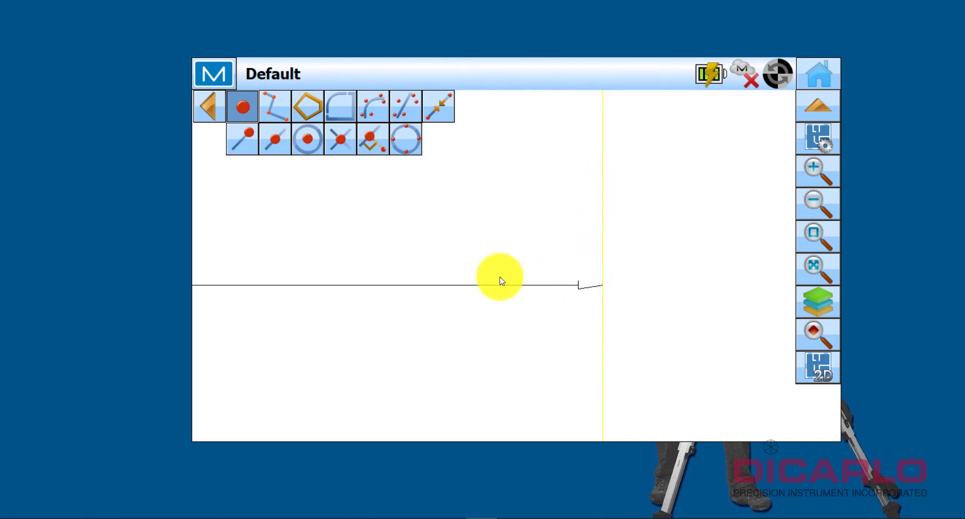
click(243, 107)
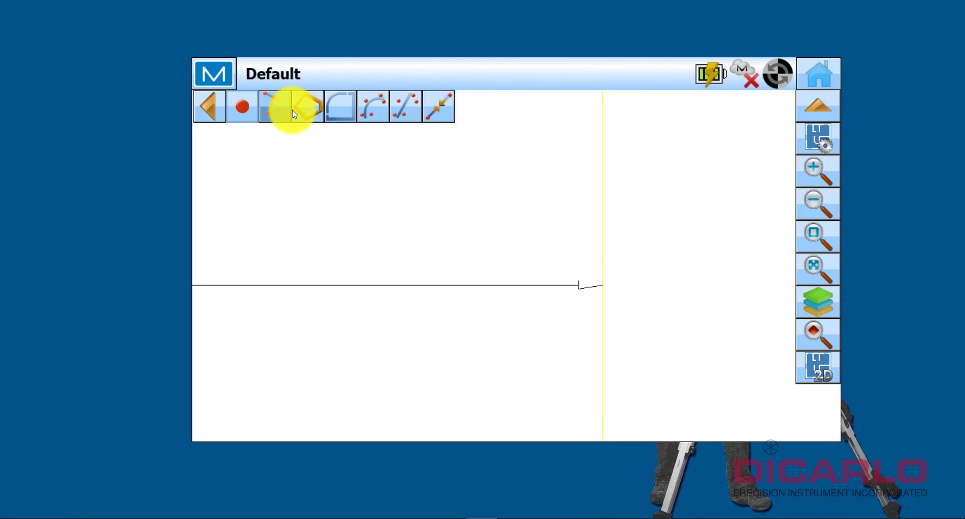
click(552, 286)
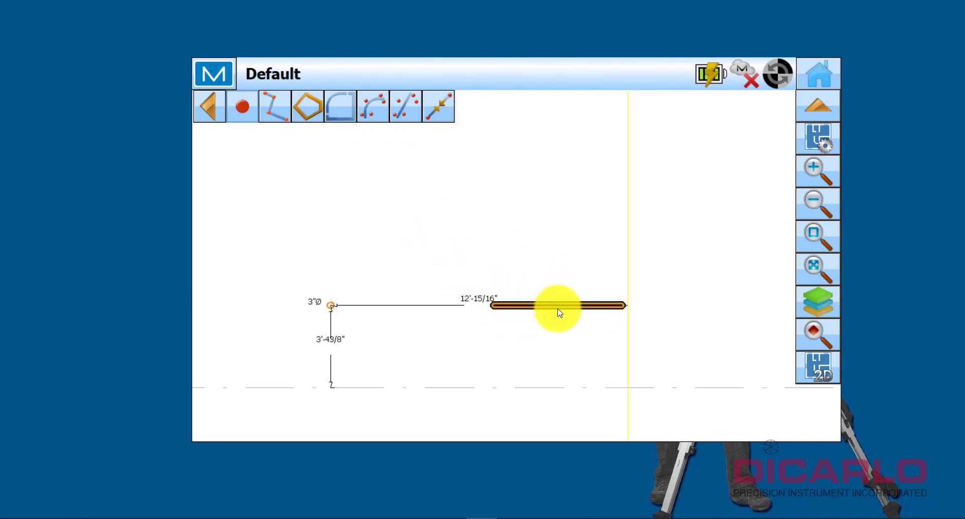
click(553, 309)
click(242, 108)
click(243, 109)
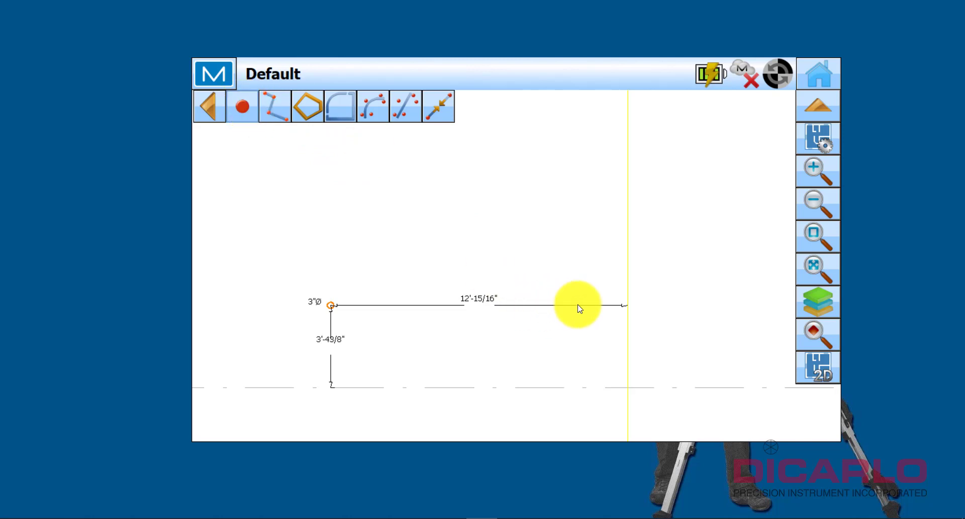
scroll(668, 305, down, 5)
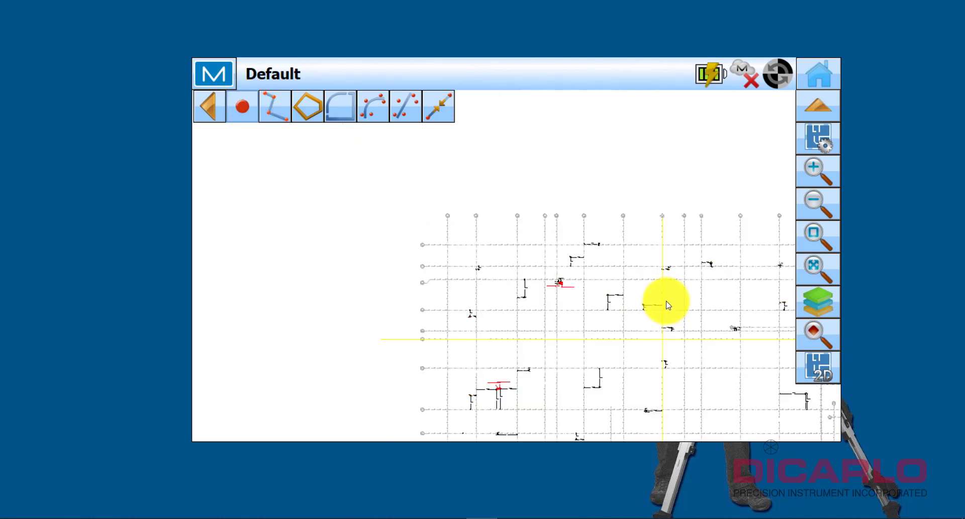
Step: Zoom into the grid intersection area and select the short line on the horizontal axis
mouse_move(669, 305)
mouse_down()
mouse_move(513, 246)
mouse_move(571, 248)
mouse_up()
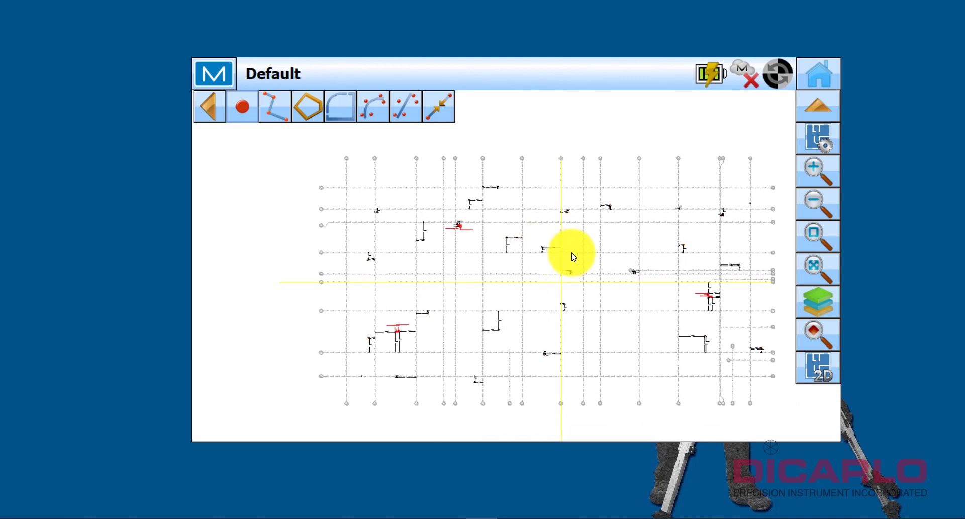
scroll(574, 257, up, 3)
mouse_move(588, 207)
mouse_down()
mouse_move(465, 254)
mouse_move(499, 259)
mouse_up()
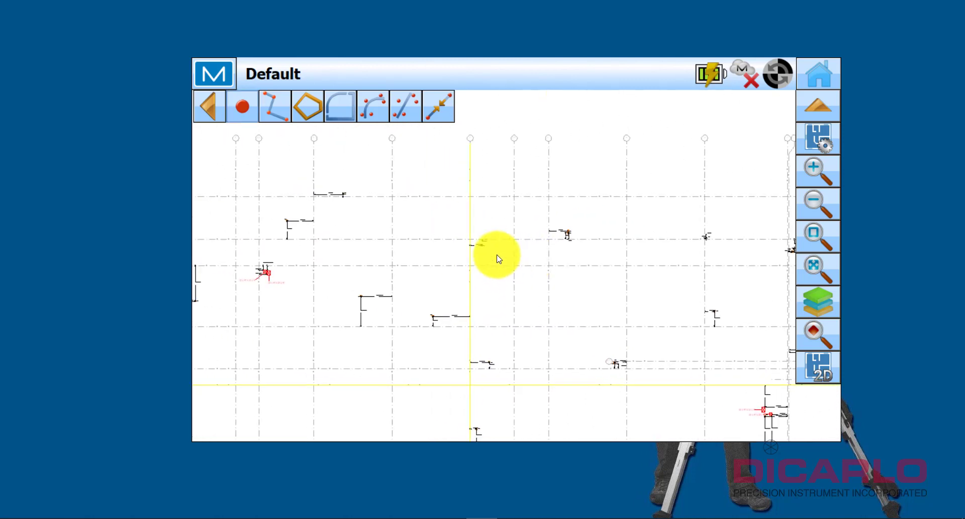
scroll(498, 259, up, 4)
drag(614, 278, 552, 278)
scroll(486, 277, up, 2)
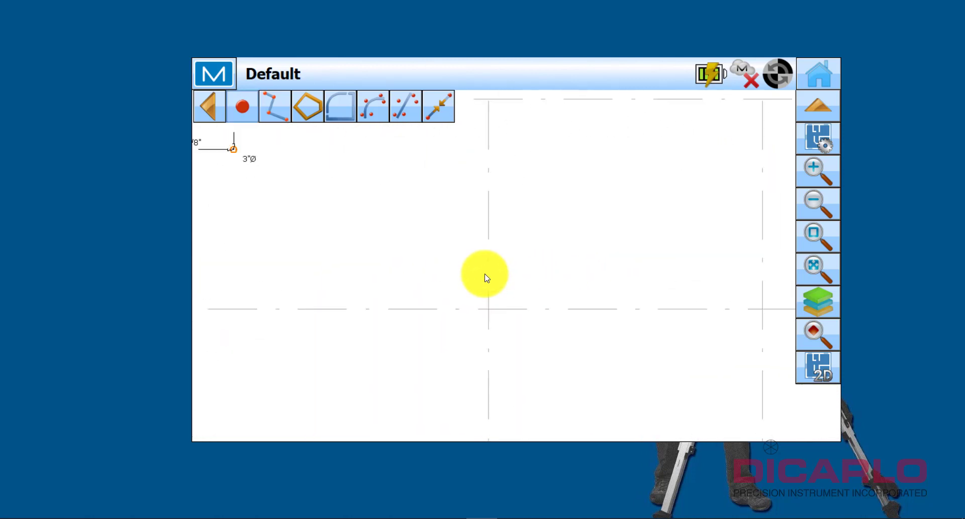
mouse_move(486, 277)
mouse_down()
mouse_move(502, 297)
mouse_move(433, 218)
mouse_up()
scroll(457, 266, up, 2)
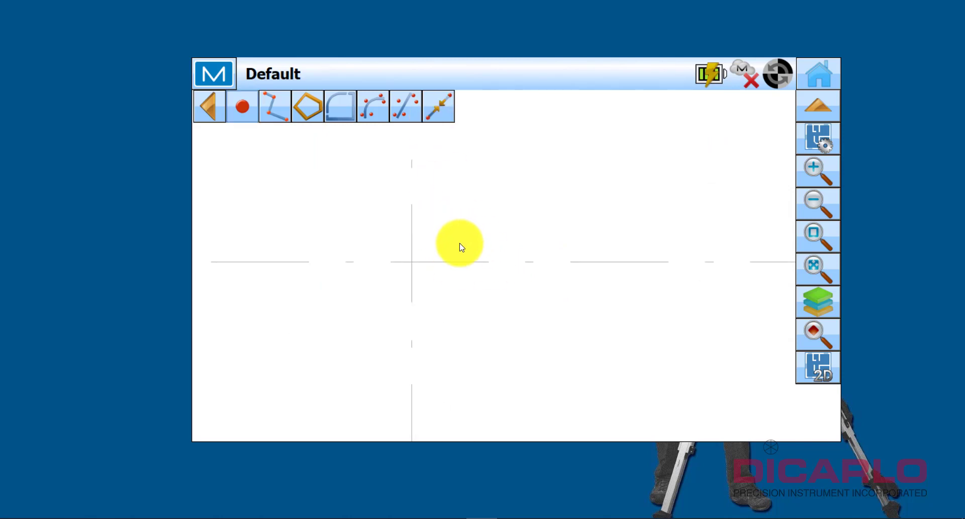
scroll(486, 259, down, 3)
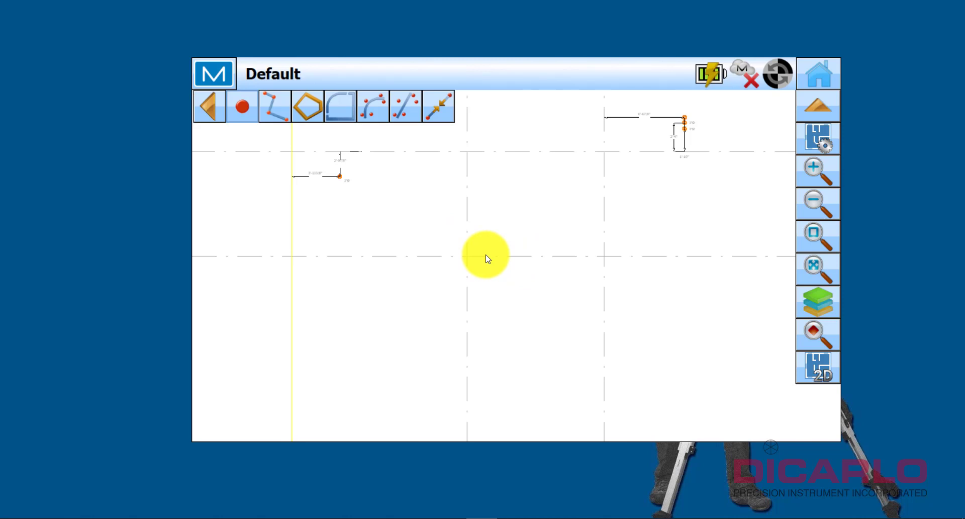
scroll(486, 259, up, 2)
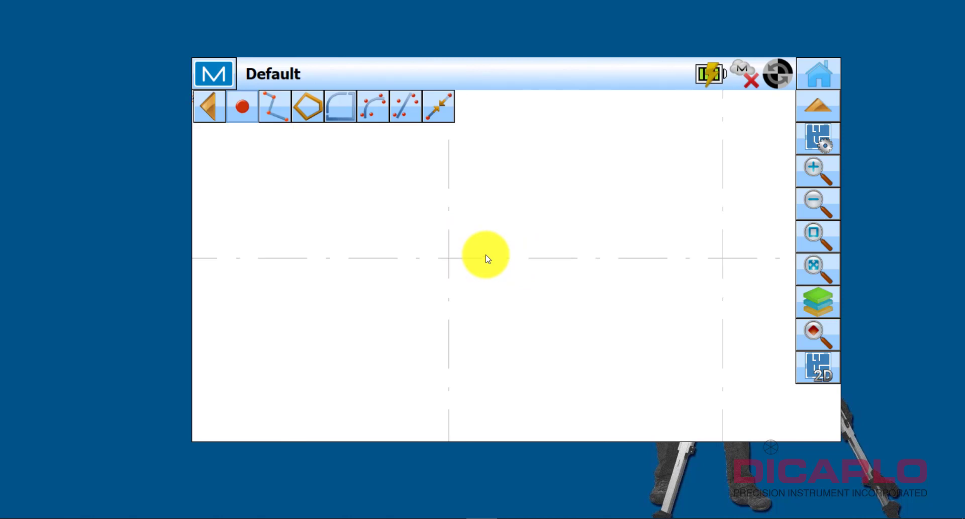
click(553, 260)
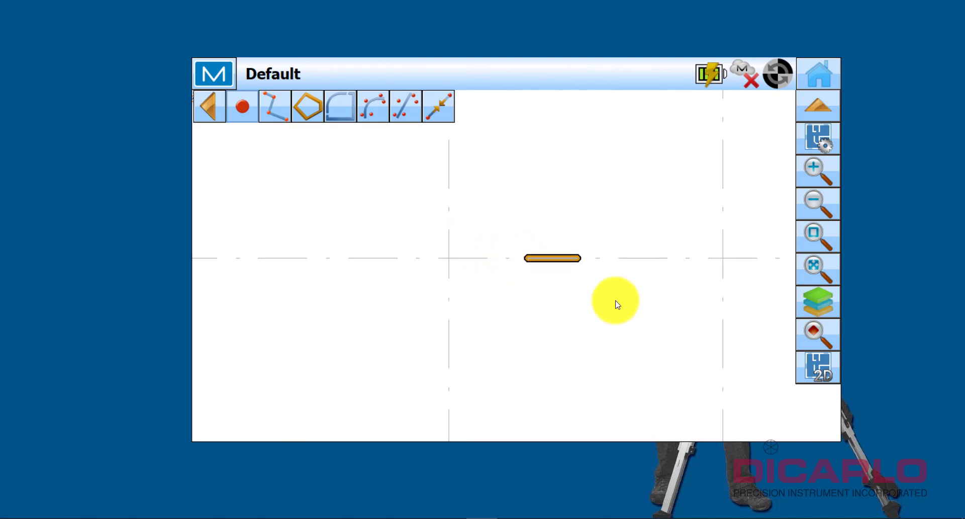
Step: Start an Offset Polyline from the selected grid line with a 2'0" offset distance
right_click(560, 259)
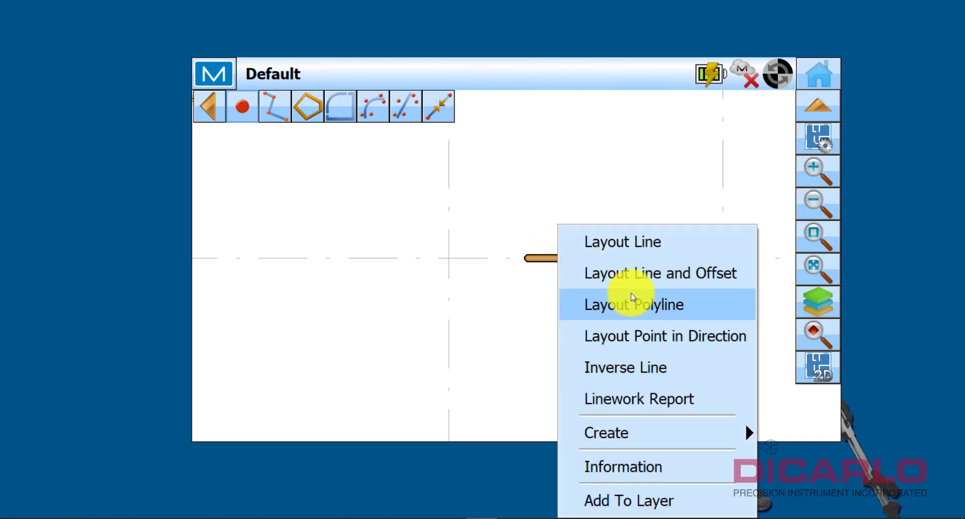
mouse_move(607, 431)
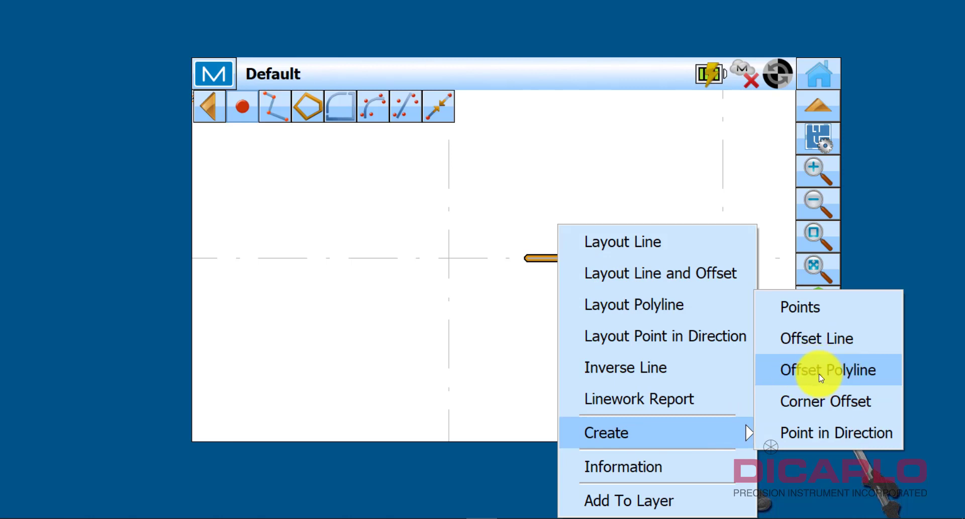
click(804, 369)
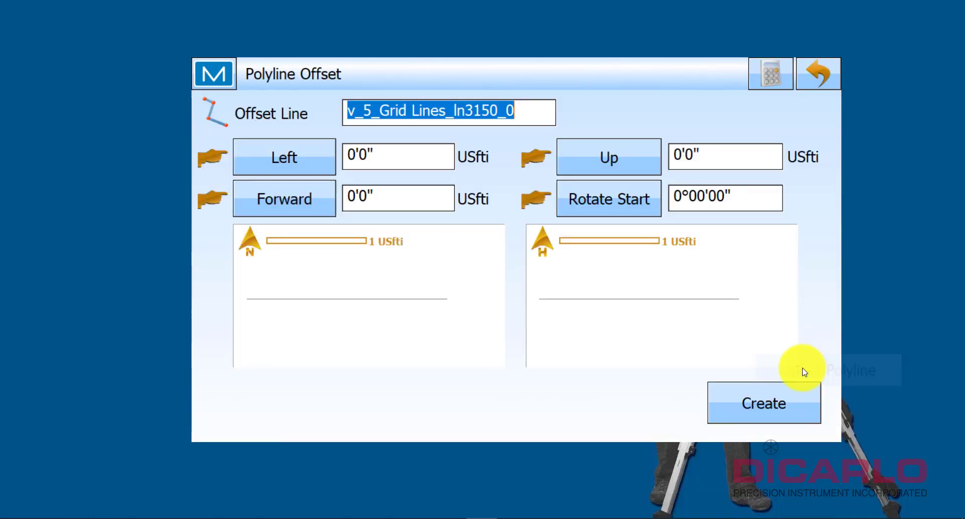
click(392, 158)
click(339, 348)
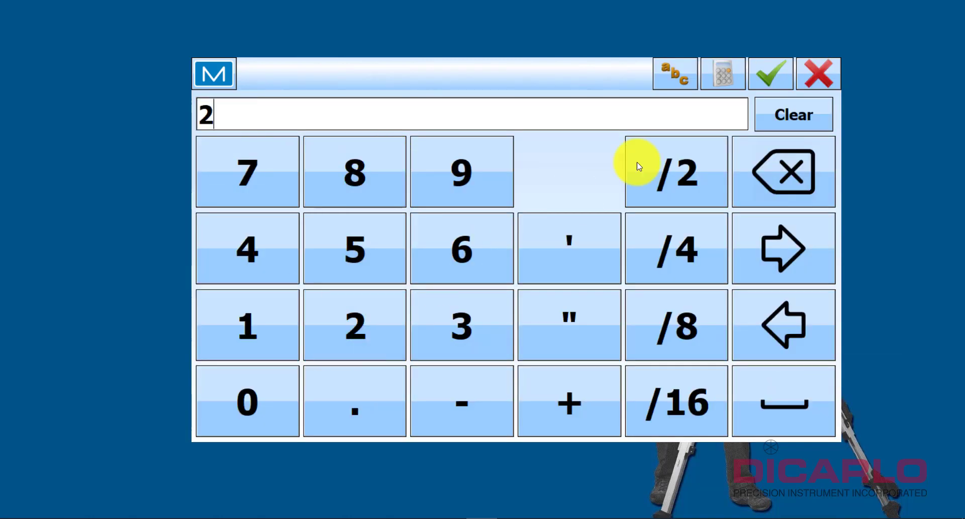
click(766, 77)
Step: Set the offset side to Right and create the offset of v_5_Grid Lines_ln3150_0
click(303, 156)
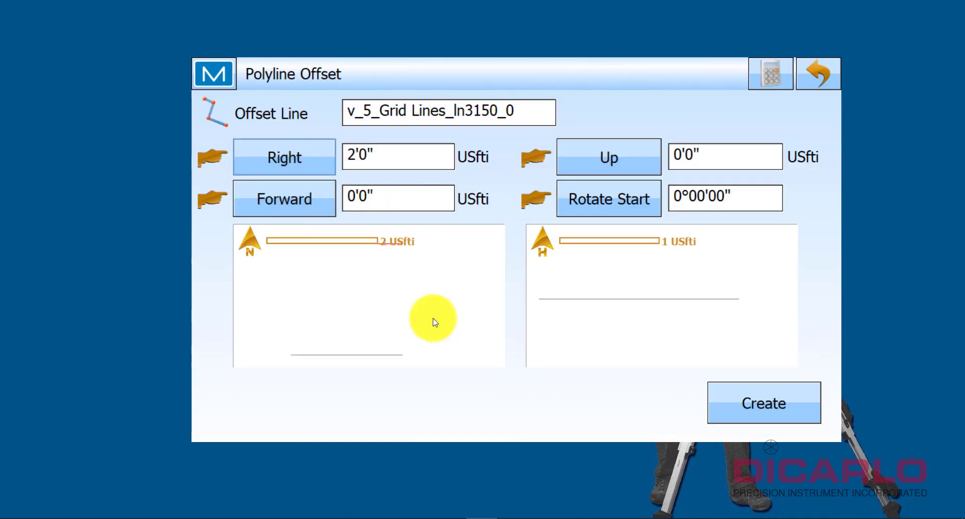
click(303, 156)
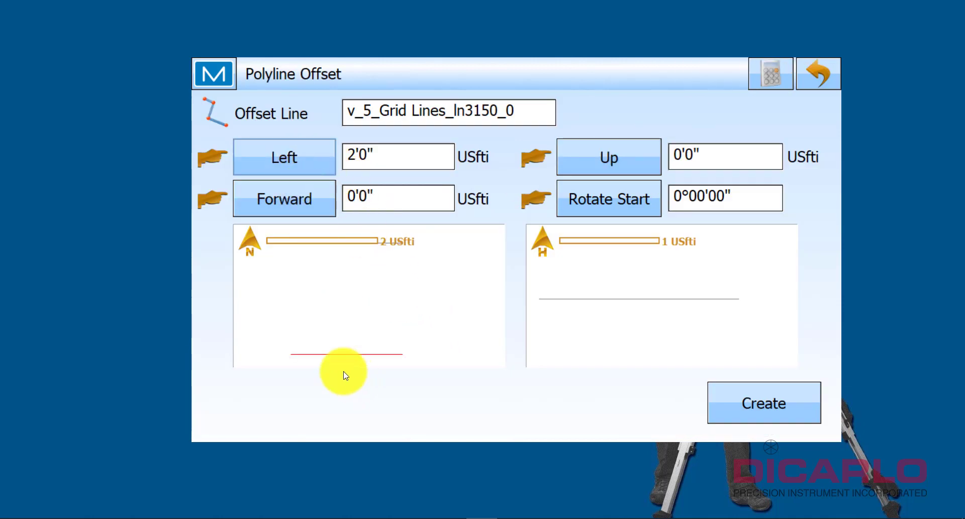
click(285, 153)
click(282, 152)
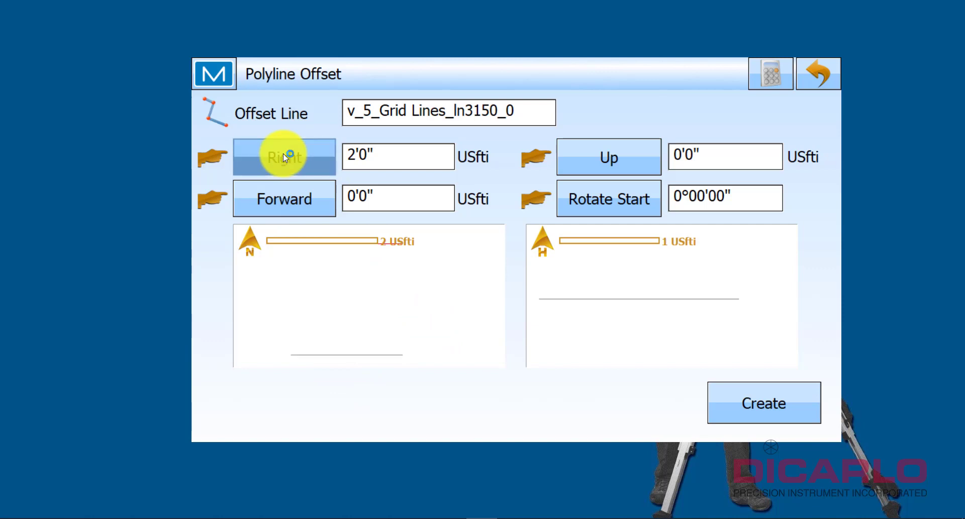
click(299, 156)
click(300, 166)
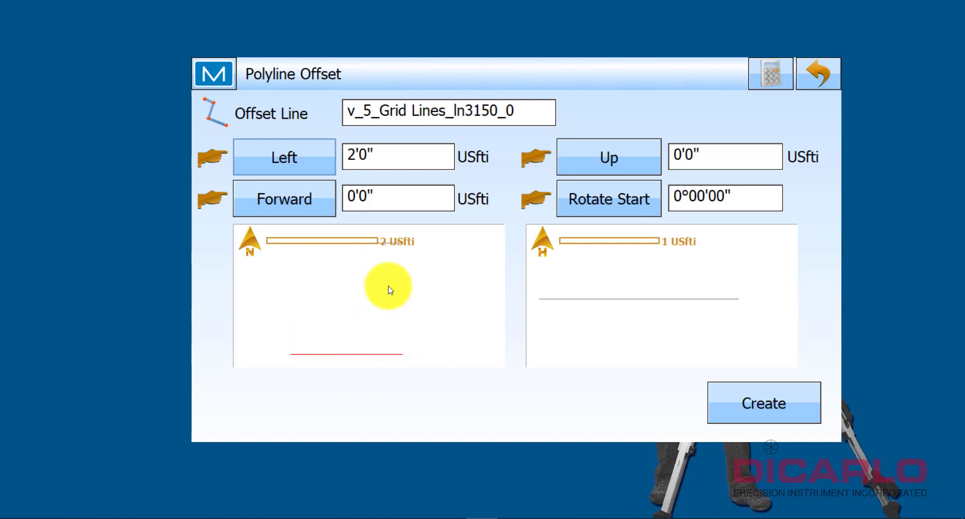
click(296, 157)
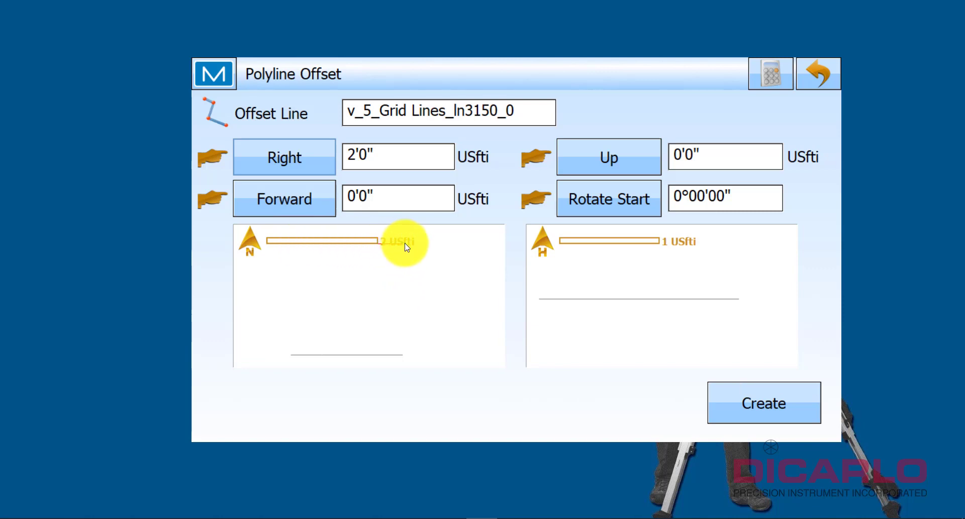
click(284, 162)
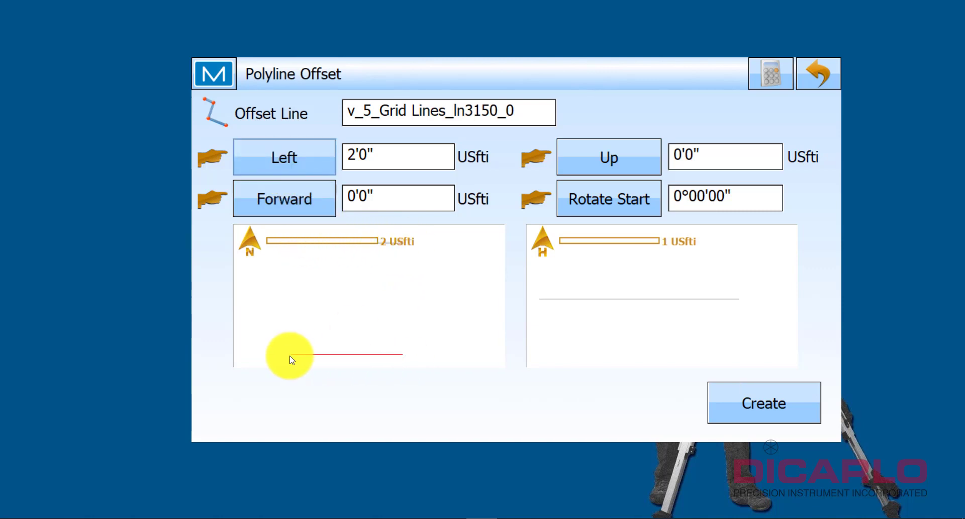
click(311, 162)
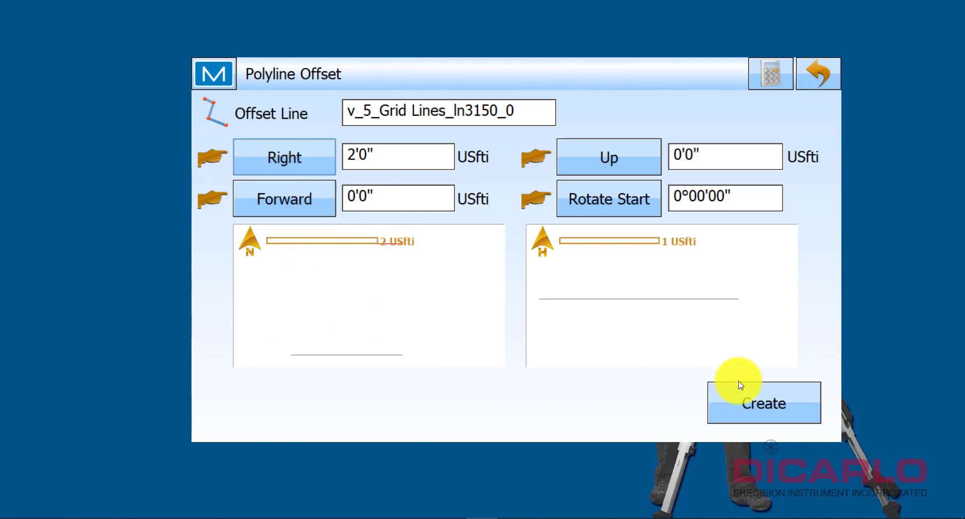
click(748, 400)
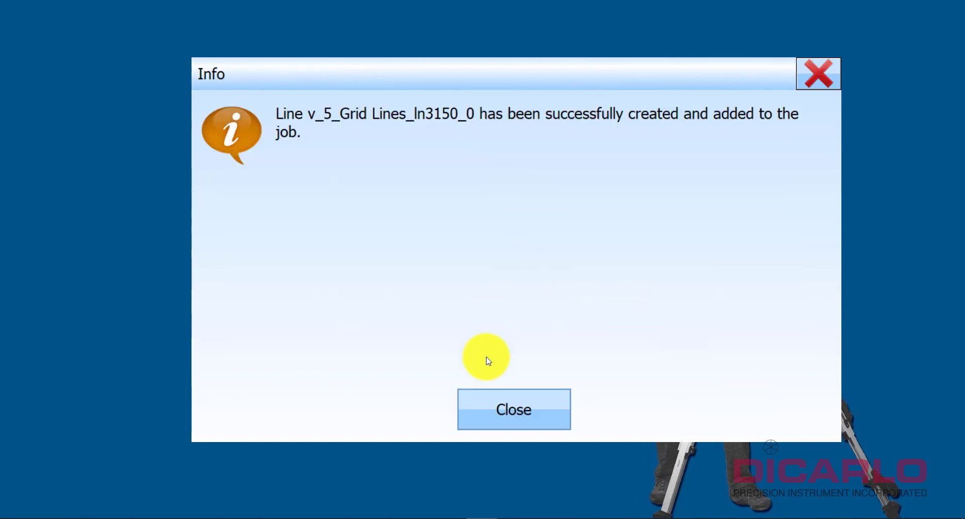
Step: Dismiss the line-created confirmation and put the point creation tools away
click(500, 409)
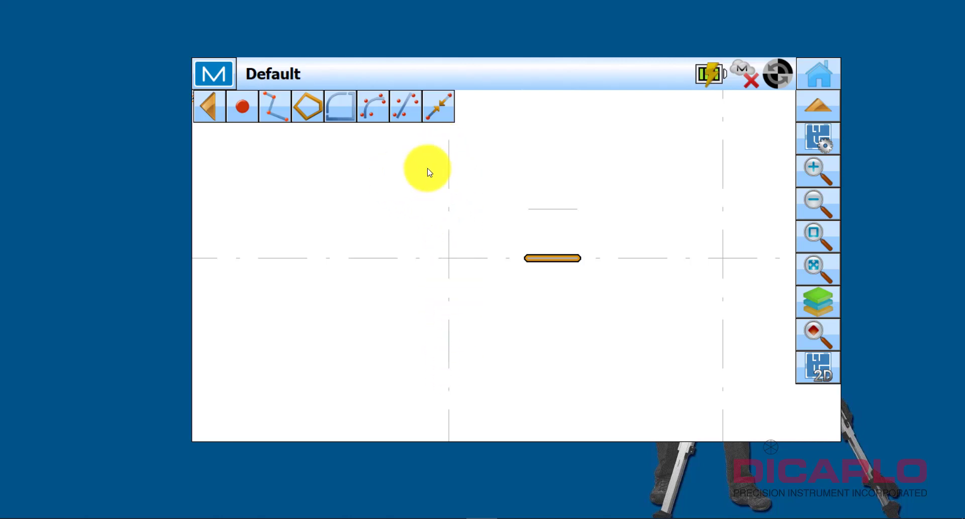
click(332, 105)
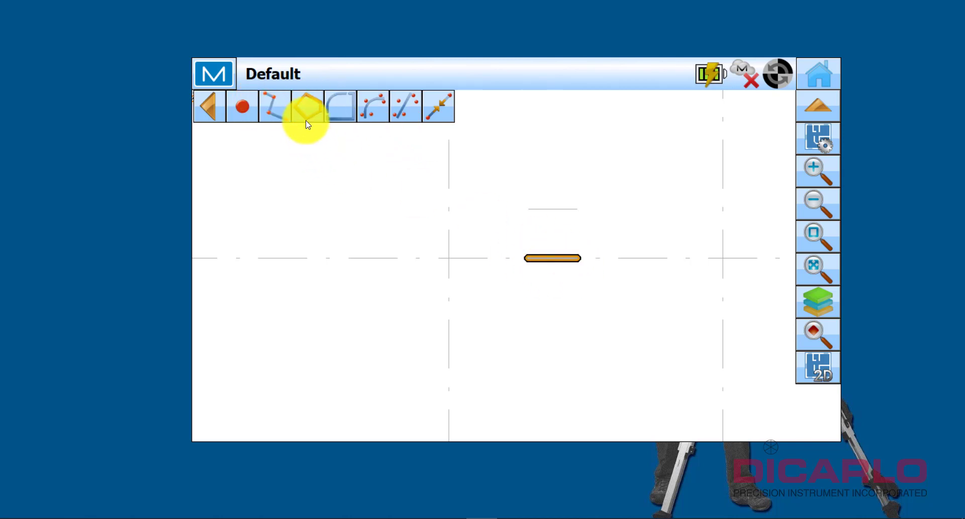
click(246, 109)
click(275, 137)
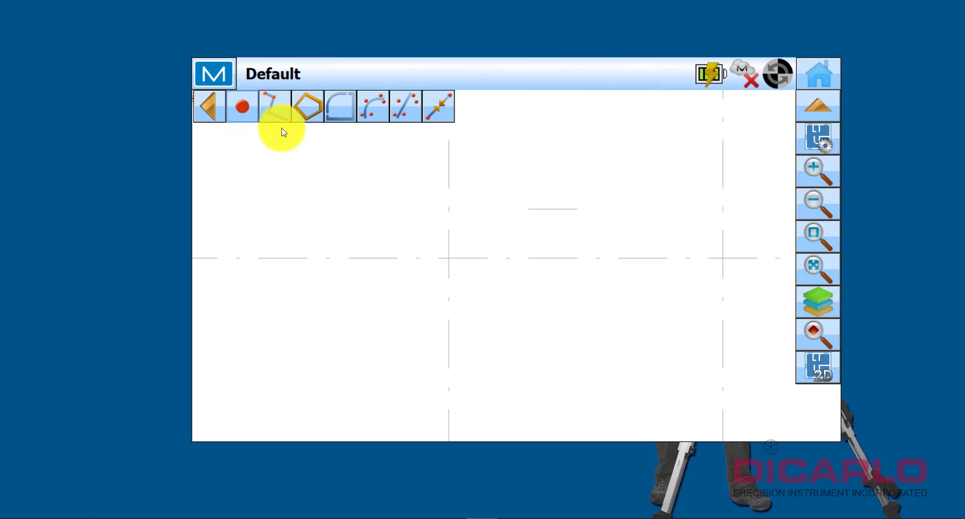
Step: Create a 2'0" left offset polyline from vertical grid line v_5_Grid Lines_ln2742_0
right_click(449, 164)
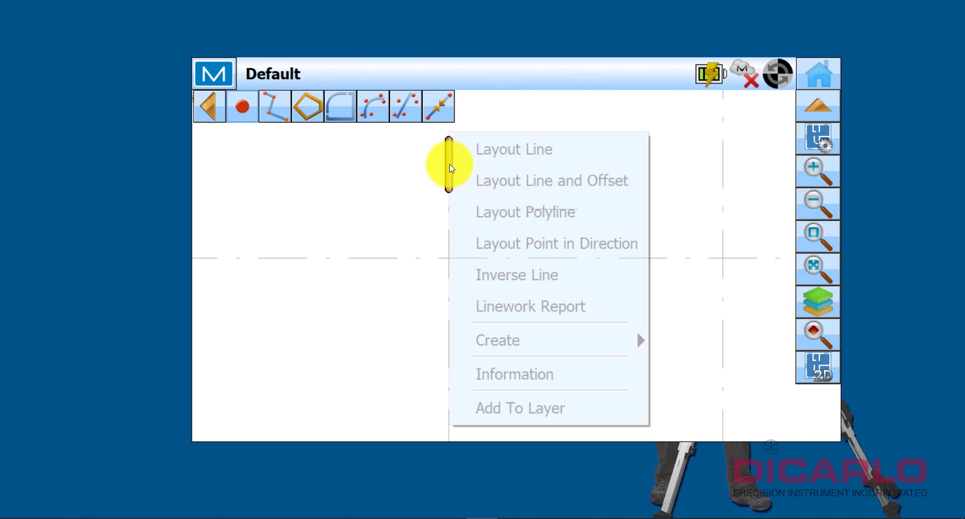
click(577, 336)
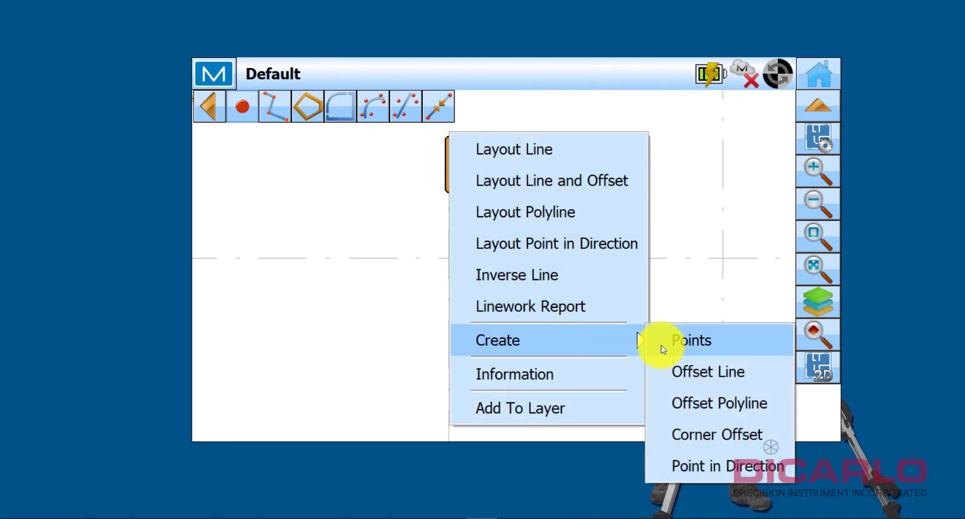
click(699, 405)
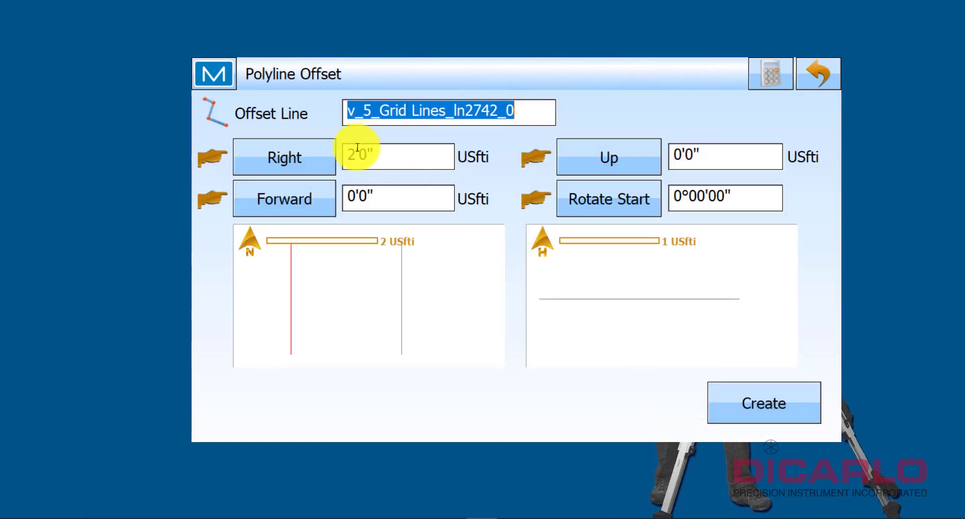
click(309, 159)
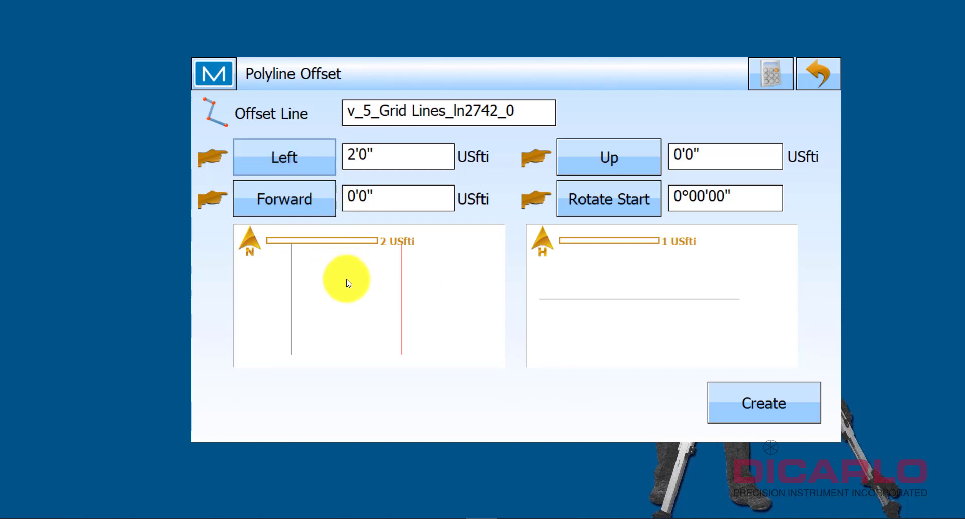
click(764, 408)
click(490, 403)
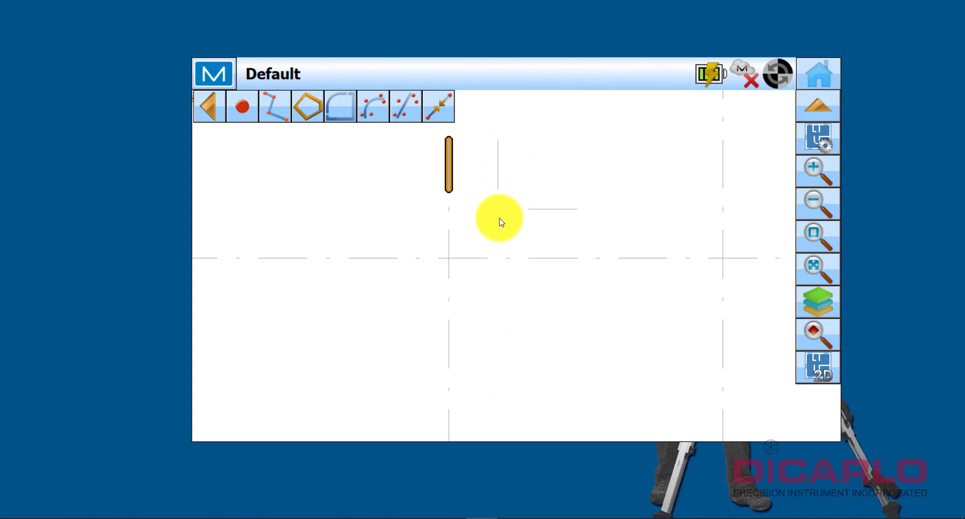
Step: Zoom and pan the plan to bring grid bubbles 7 and 8 into view
scroll(551, 247, down, 2)
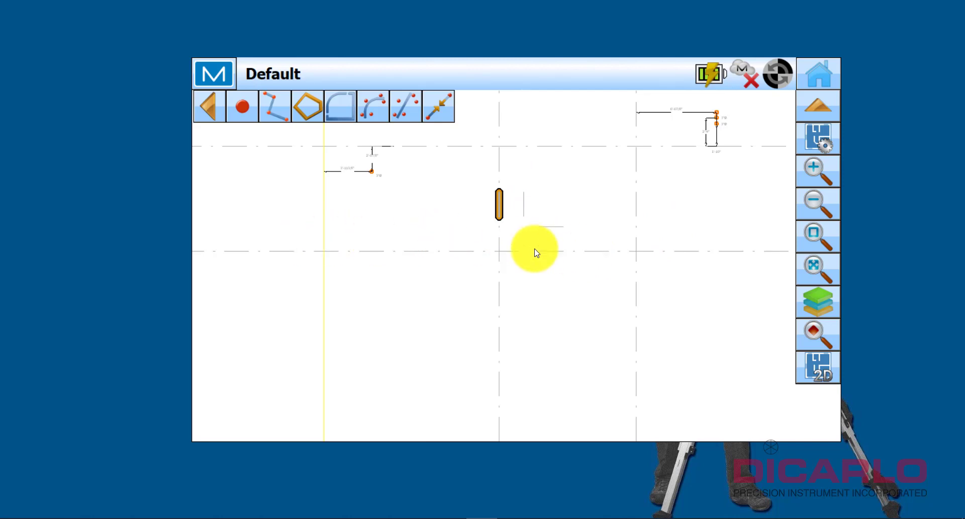
scroll(611, 258, down, 2)
drag(700, 260, 564, 259)
scroll(642, 255, up, 3)
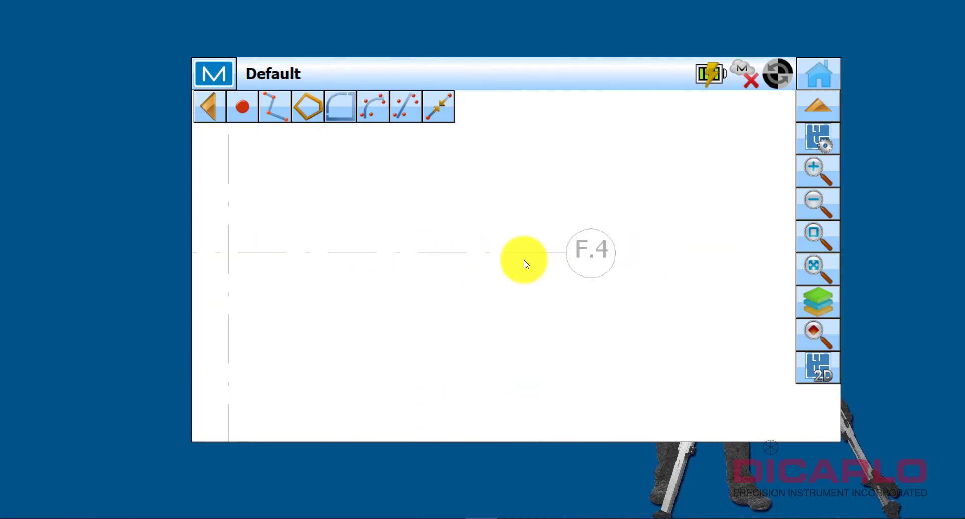
scroll(526, 260, down, 4)
drag(421, 247, 690, 244)
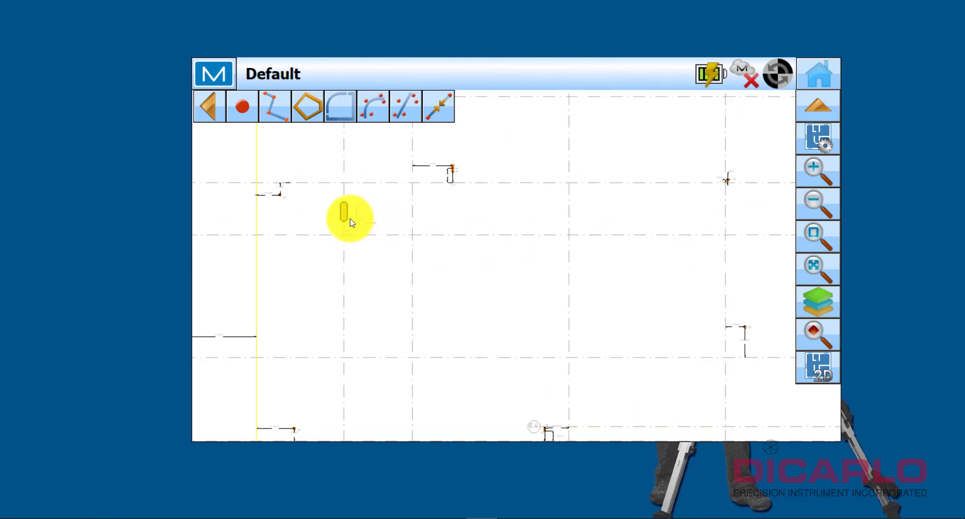
drag(349, 215, 433, 405)
scroll(424, 180, up, 3)
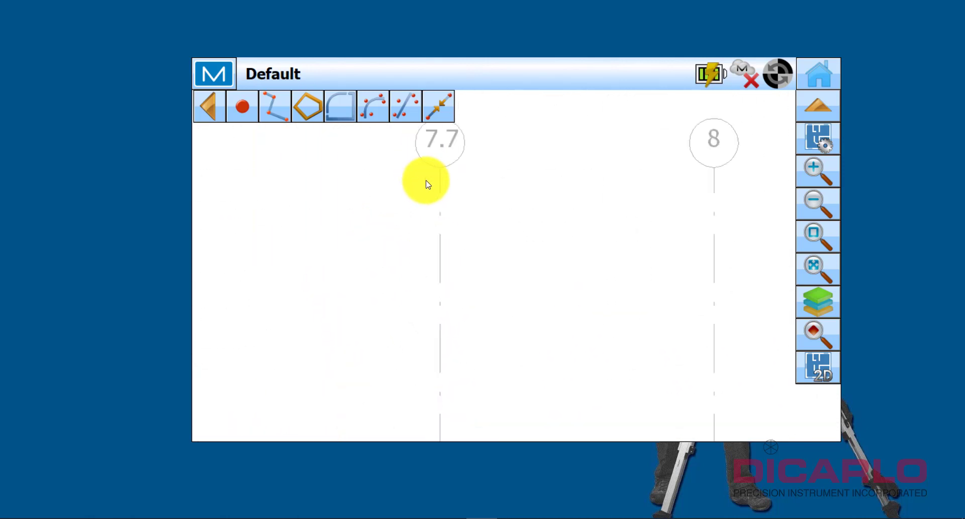
scroll(455, 217, down, 3)
drag(494, 323, 484, 280)
scroll(448, 312, up, 5)
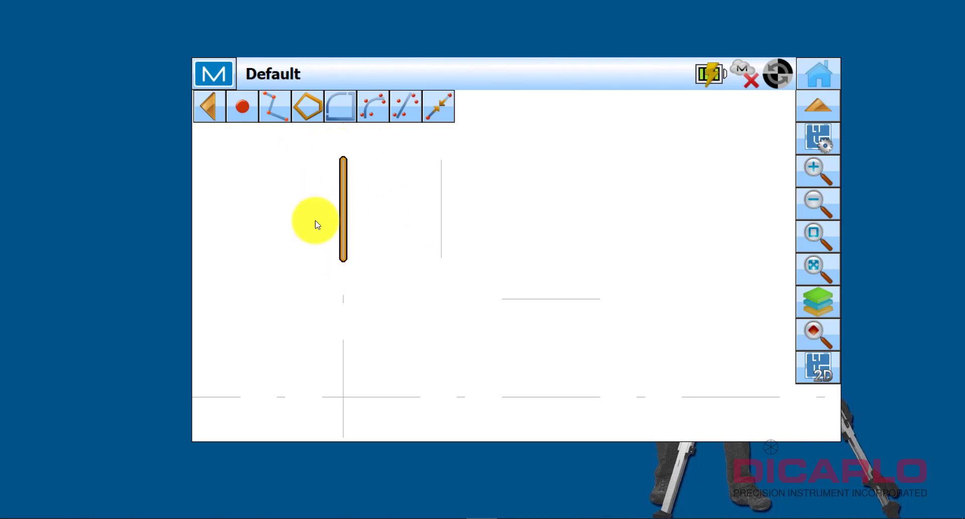
Step: Create point 1001 at the intersection of the vertical and horizontal offset lines
click(242, 108)
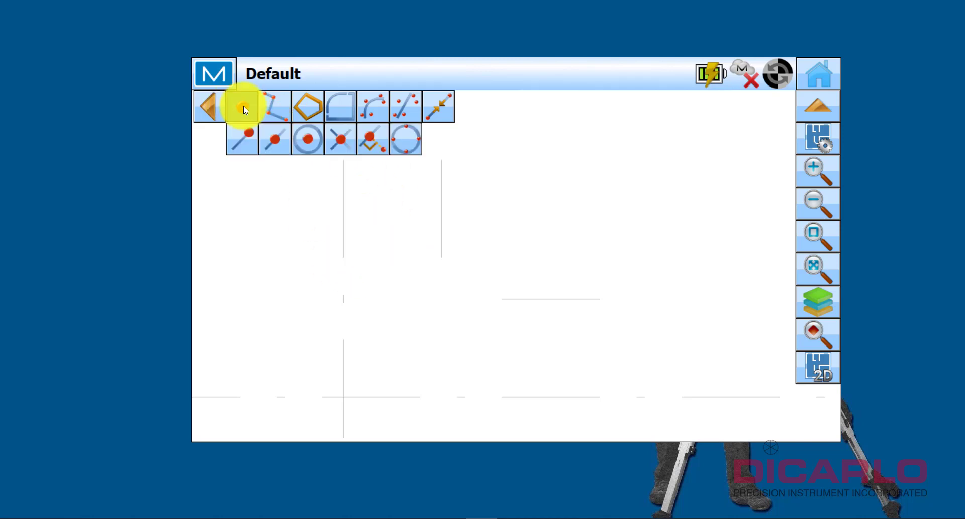
click(243, 106)
click(243, 107)
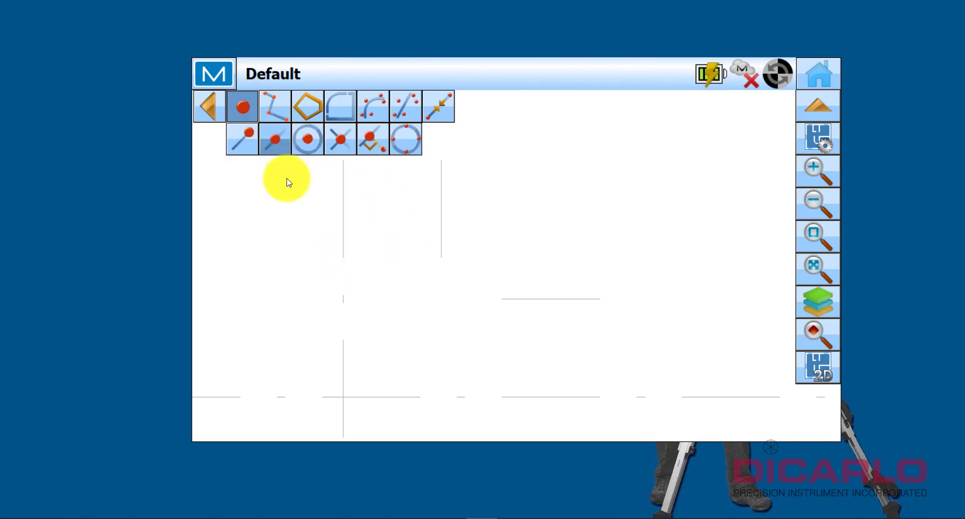
click(338, 140)
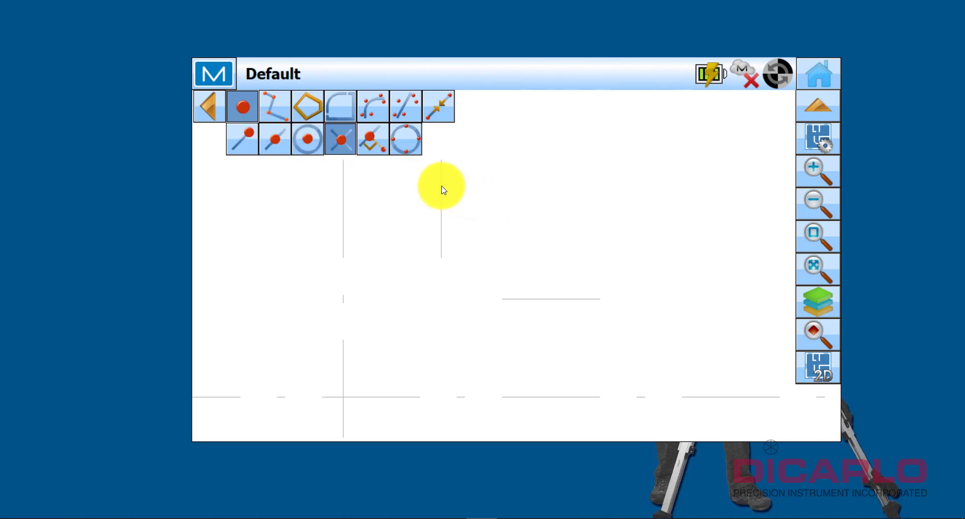
click(442, 189)
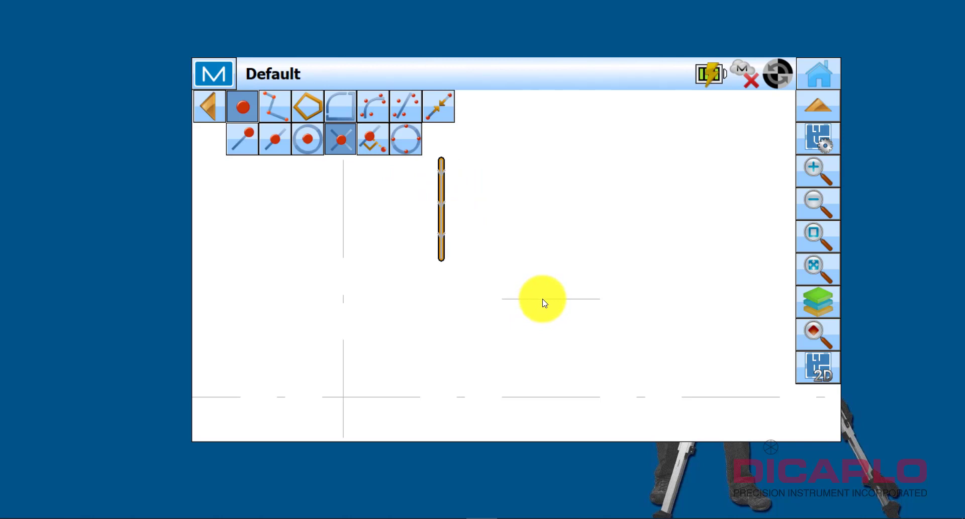
click(543, 300)
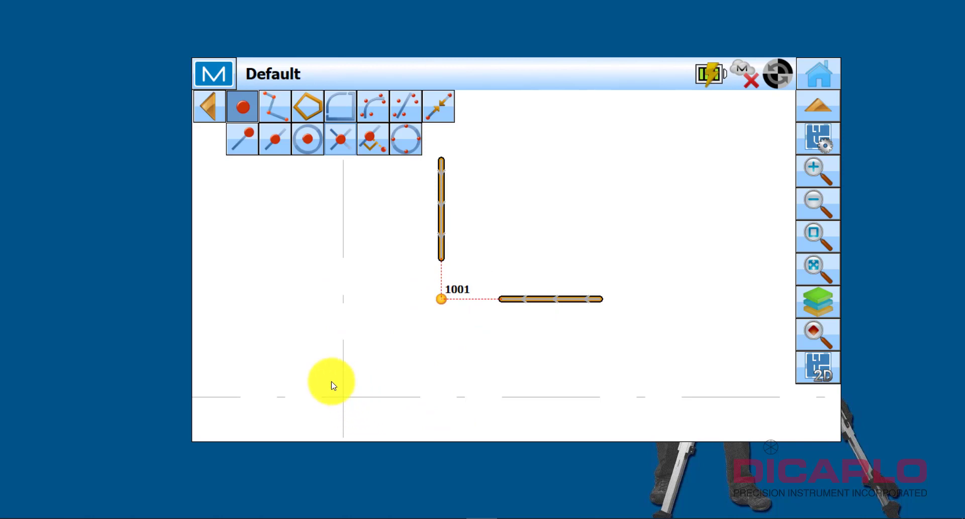
Step: Deselect the offset lines, exit point creation, and pan around point 1001
drag(272, 291, 493, 293)
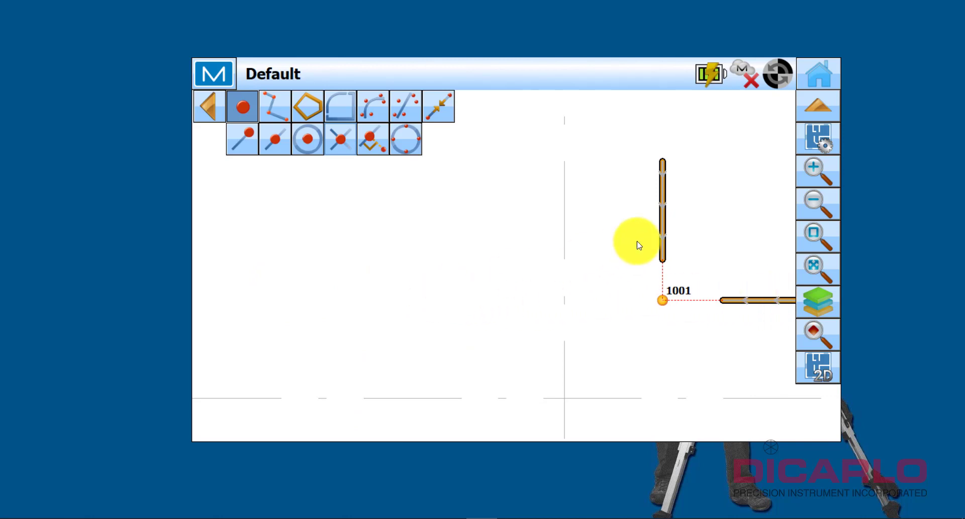
click(565, 198)
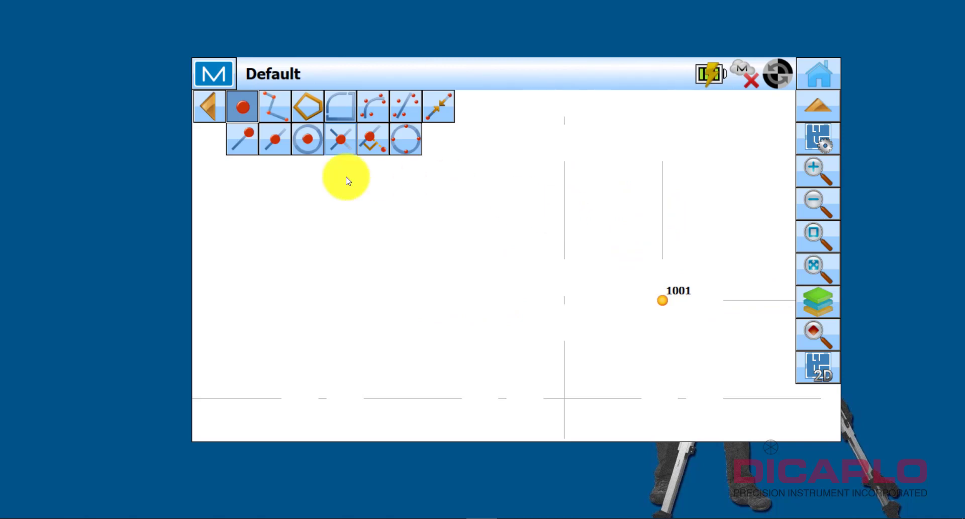
click(238, 116)
click(564, 213)
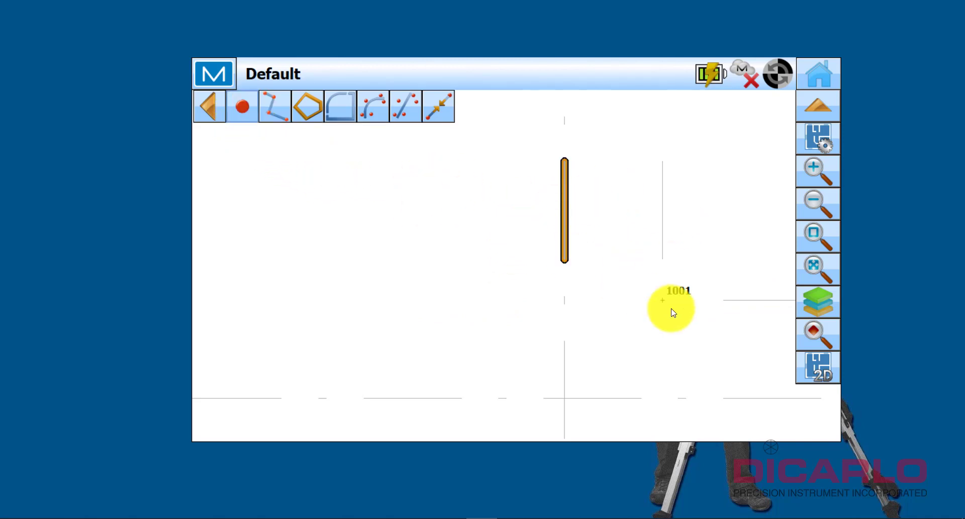
drag(498, 340, 440, 213)
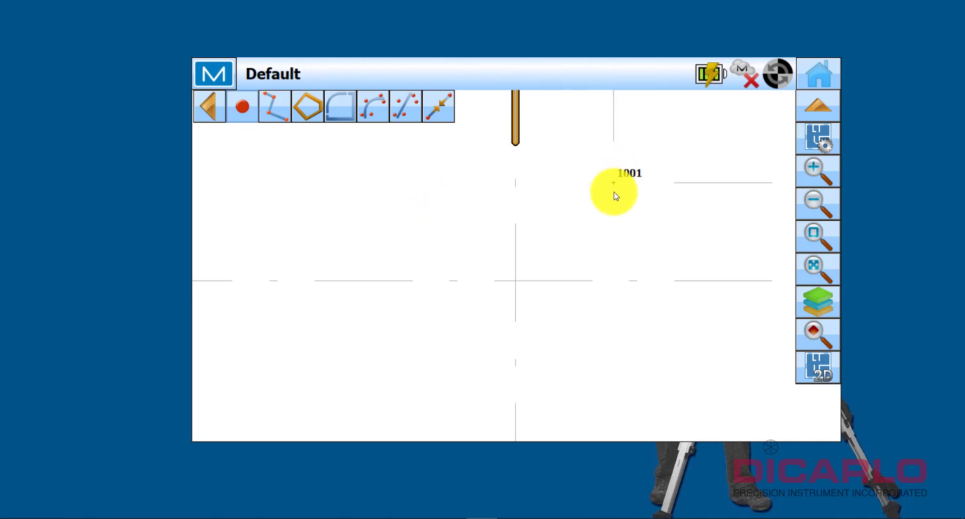
drag(514, 105, 557, 196)
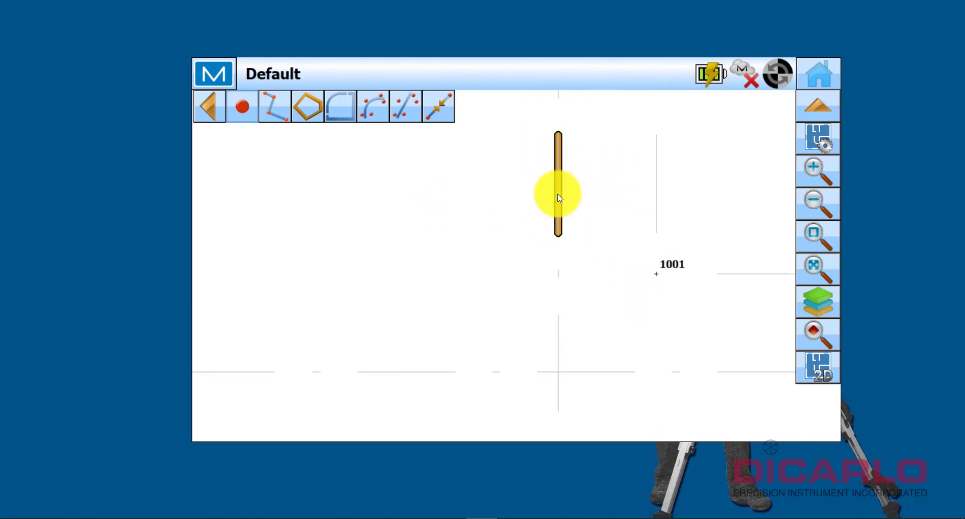
scroll(553, 261, down, 3)
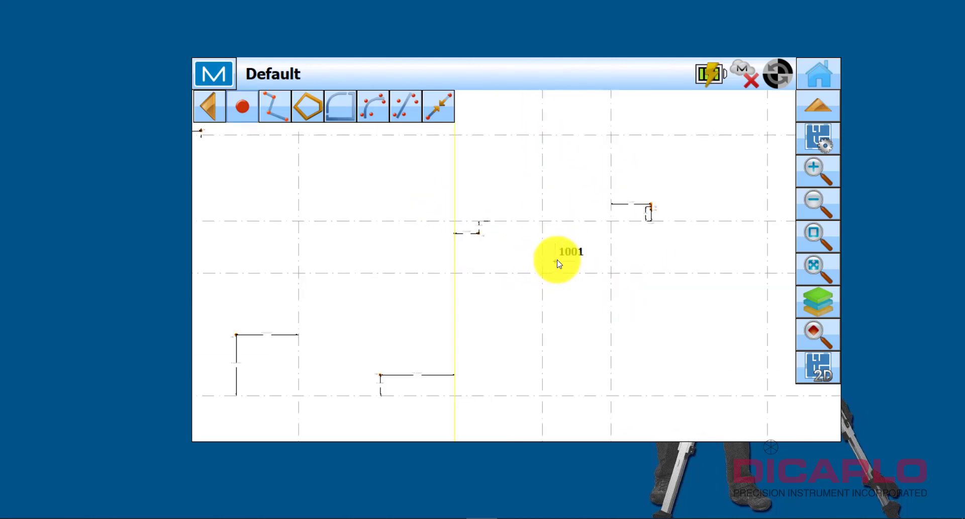
scroll(556, 263, up, 5)
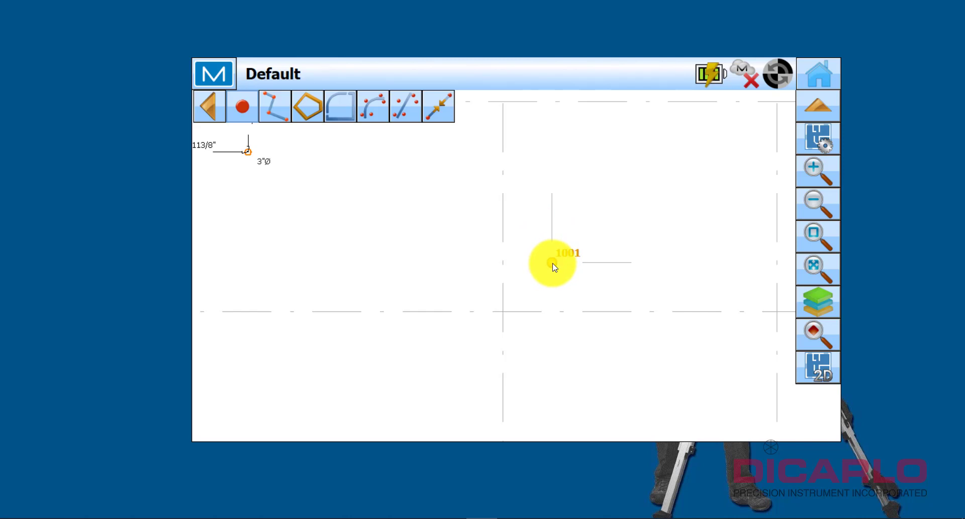
Step: Review point 1001's information: Y 171'3"11/32, X 202'1", elevation 0'0"
click(553, 266)
click(615, 442)
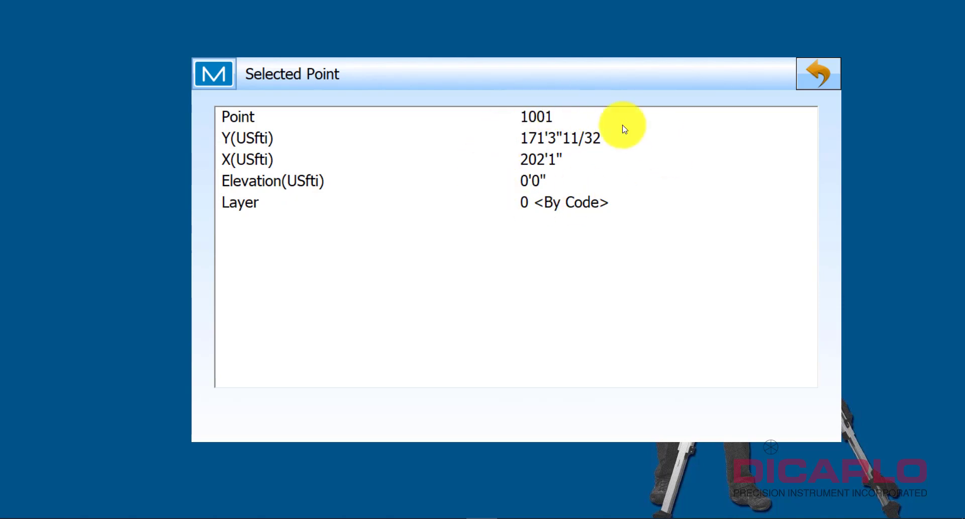
click(820, 75)
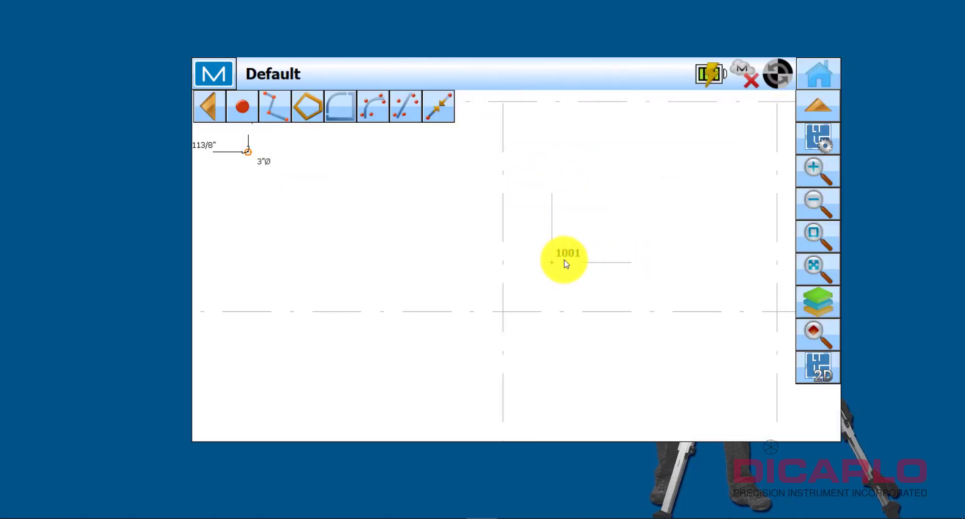
Step: Zoom out and pan to centre the whole 4th floor grid
scroll(624, 244, down, 5)
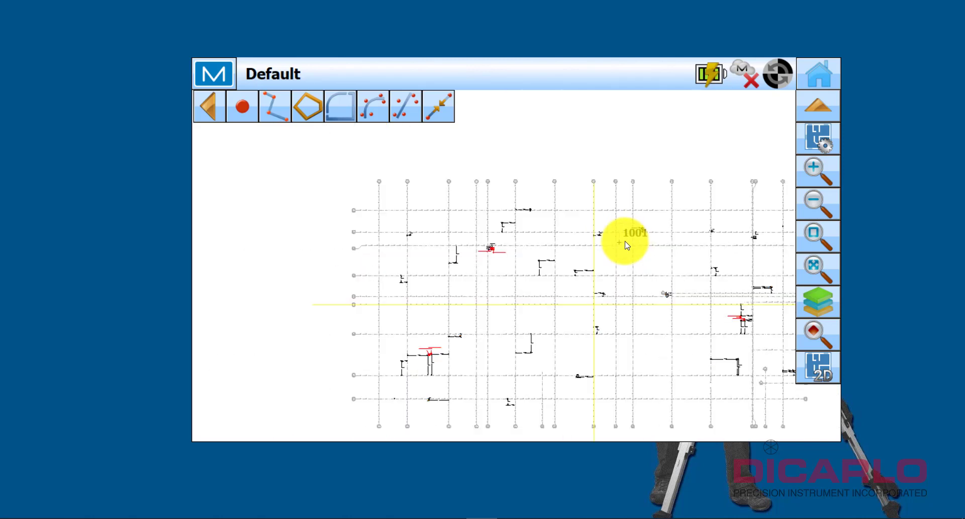
drag(671, 254, 547, 204)
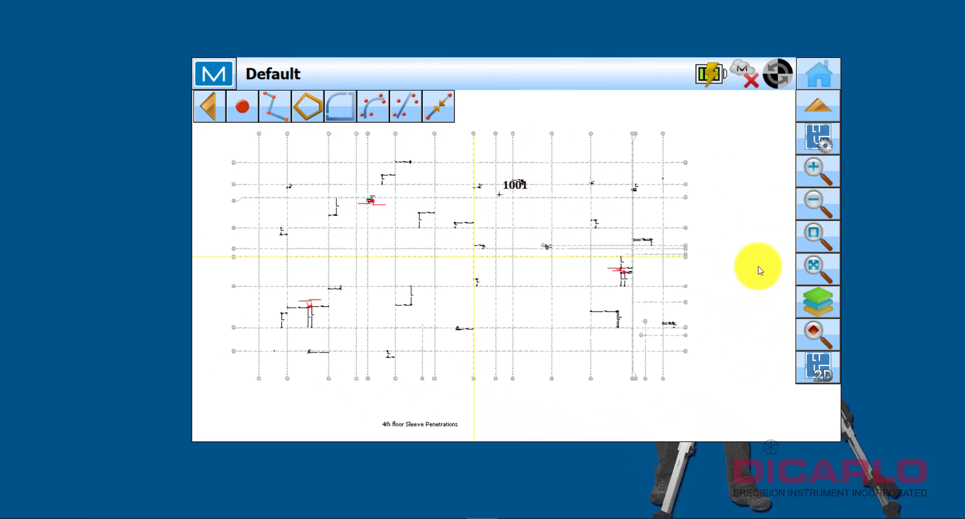
drag(507, 259, 555, 262)
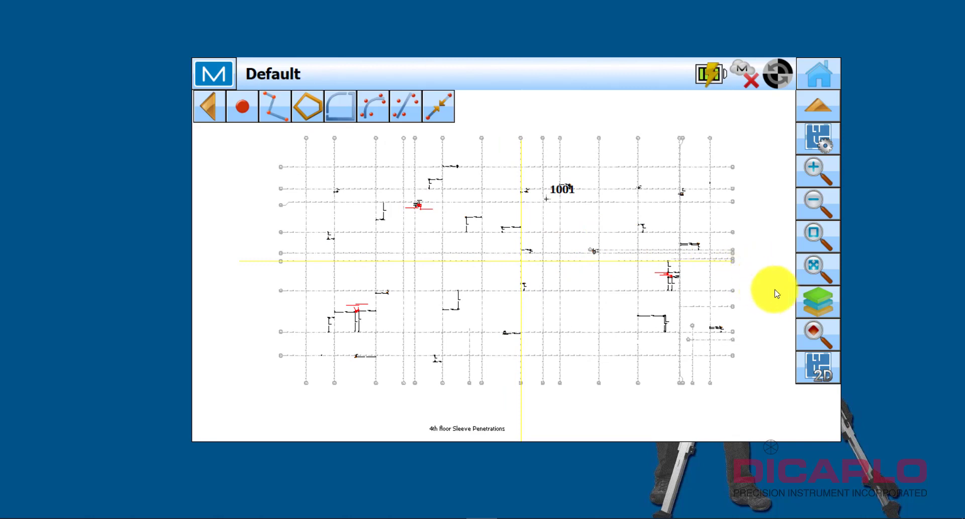
Step: Open the layer list and switch off -ROUNDSUPPLYINSULATION and M-HVAC-DUCT-ANNO
click(817, 300)
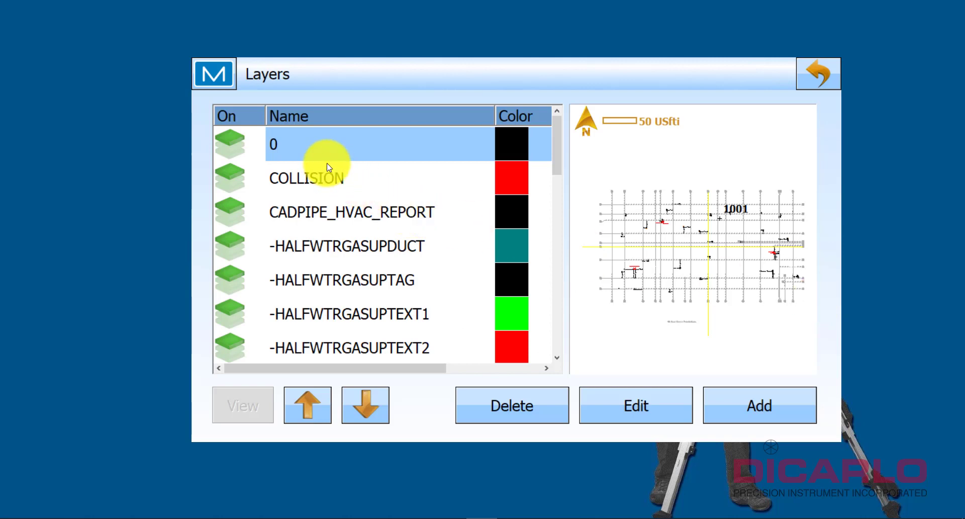
scroll(377, 194, down, 6)
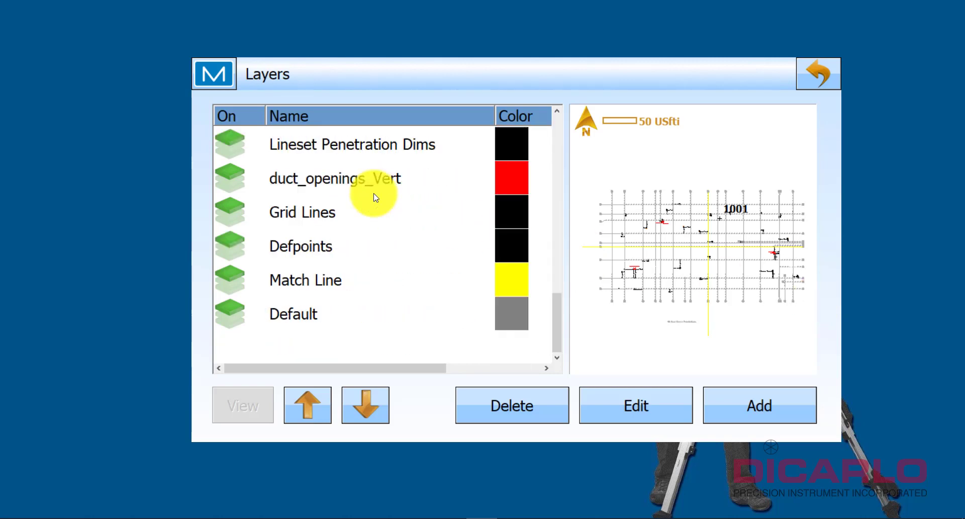
scroll(378, 198, up, 2)
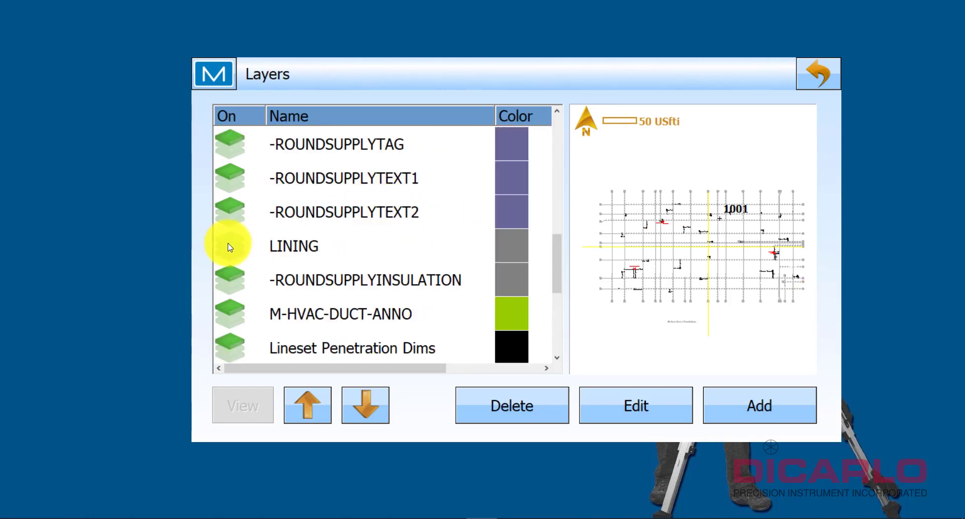
click(230, 273)
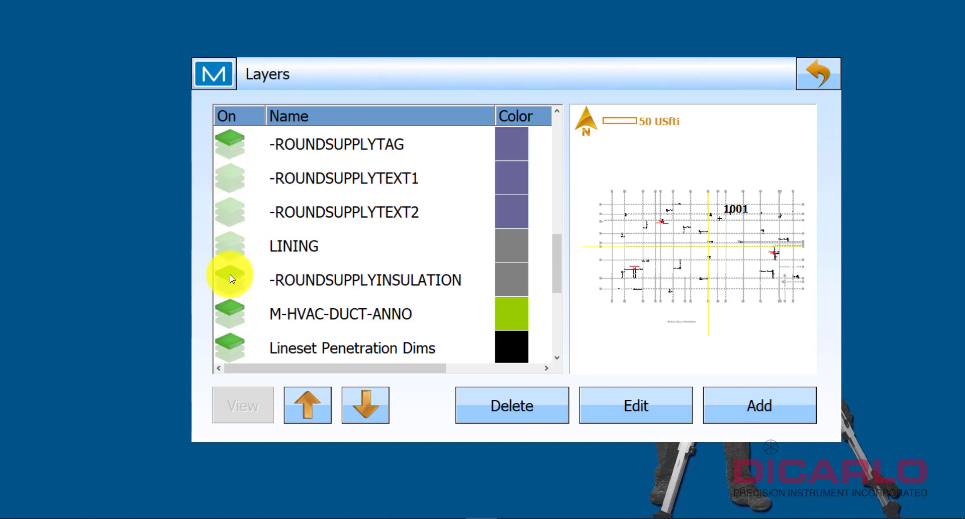
click(241, 313)
Step: Turn Match Line, -ROUNDSUPPLYTEXT1, -ROUNDSUPPLYTEXT2 and -ROUNDSUPPLYINSULATION back on
scroll(253, 301, down, 3)
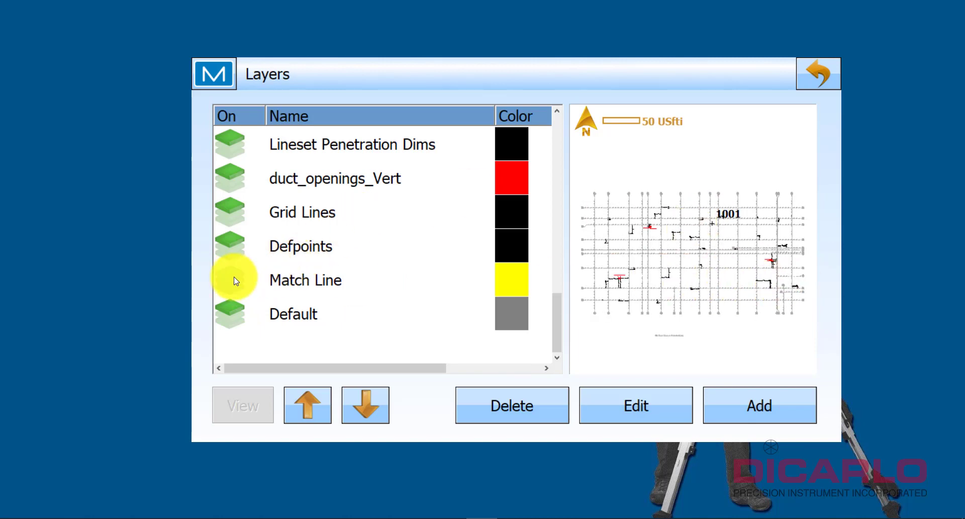
click(235, 281)
scroll(246, 188, up, 2)
click(235, 176)
click(230, 211)
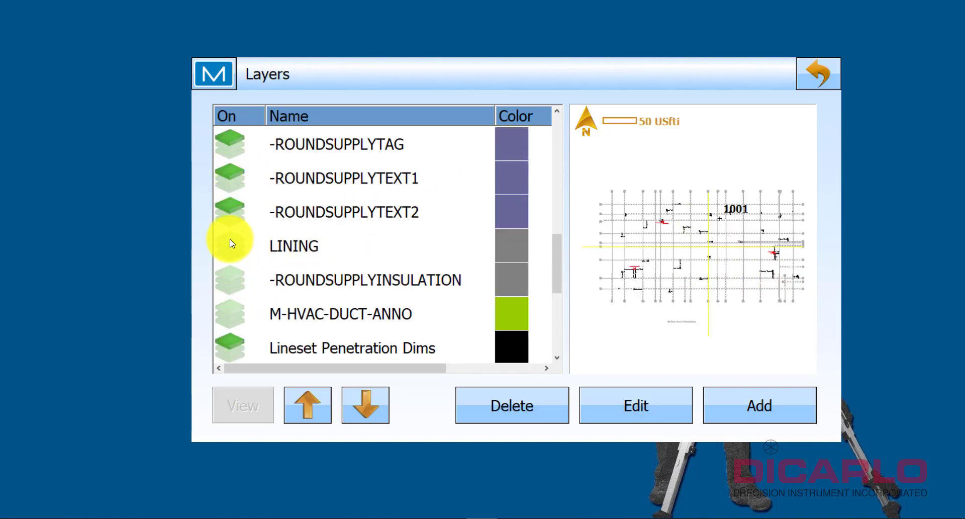
click(235, 279)
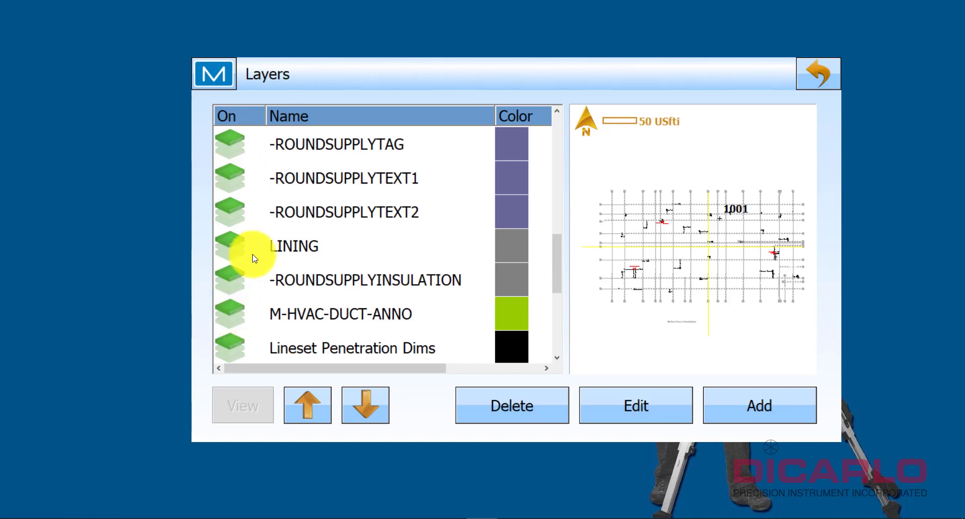
Step: Open Edit Layer for layer 0 and cancel without changes
scroll(254, 258, up, 3)
scroll(252, 257, up, 2)
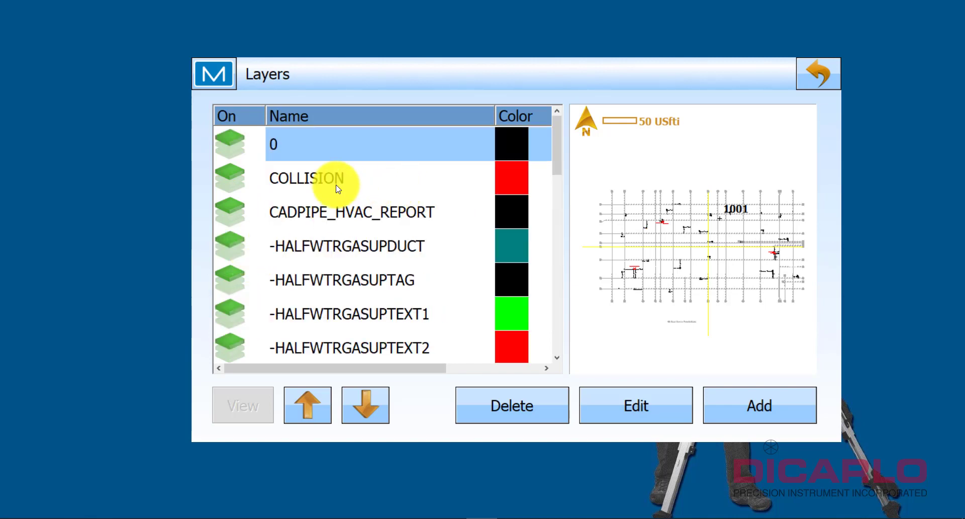
double_click(231, 142)
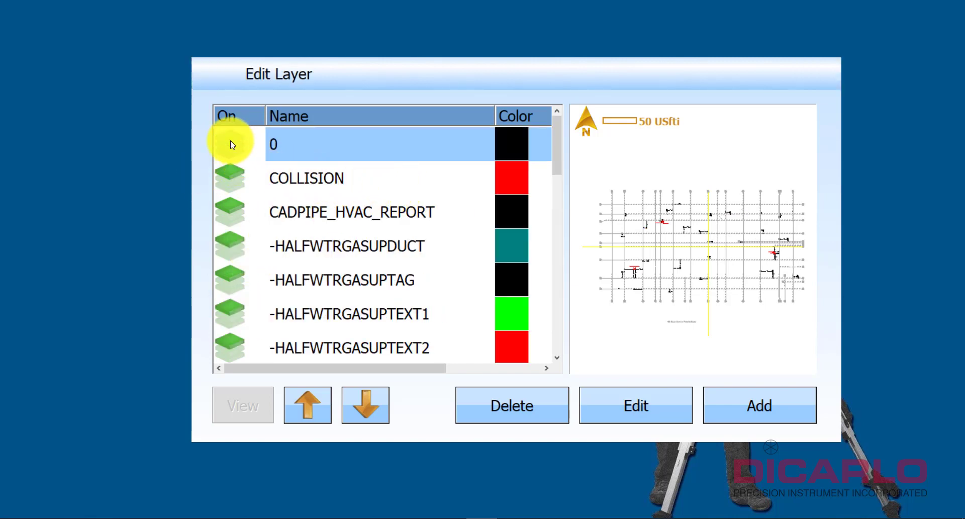
click(821, 73)
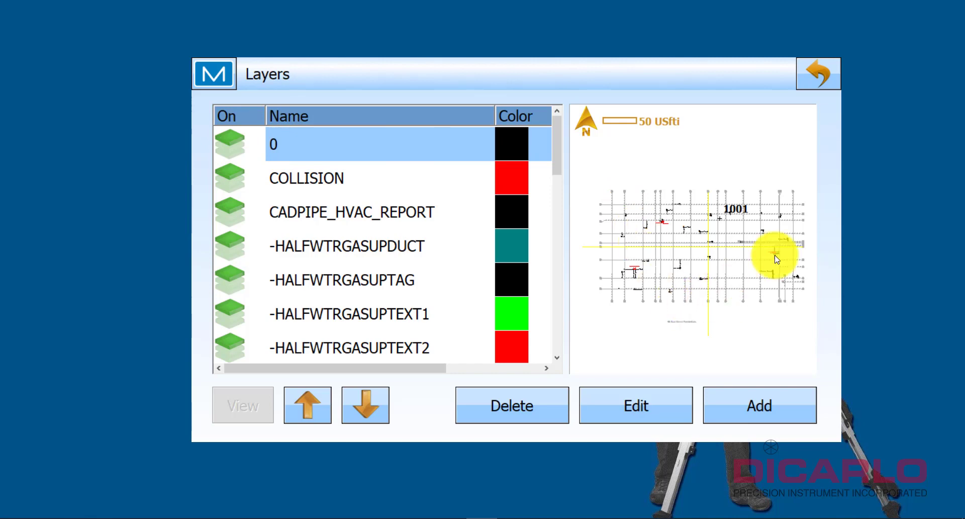
Step: Leave the Layers screen and zoom the Sleeve Penetrations plan out and back in
click(829, 82)
scroll(520, 286, down, 2)
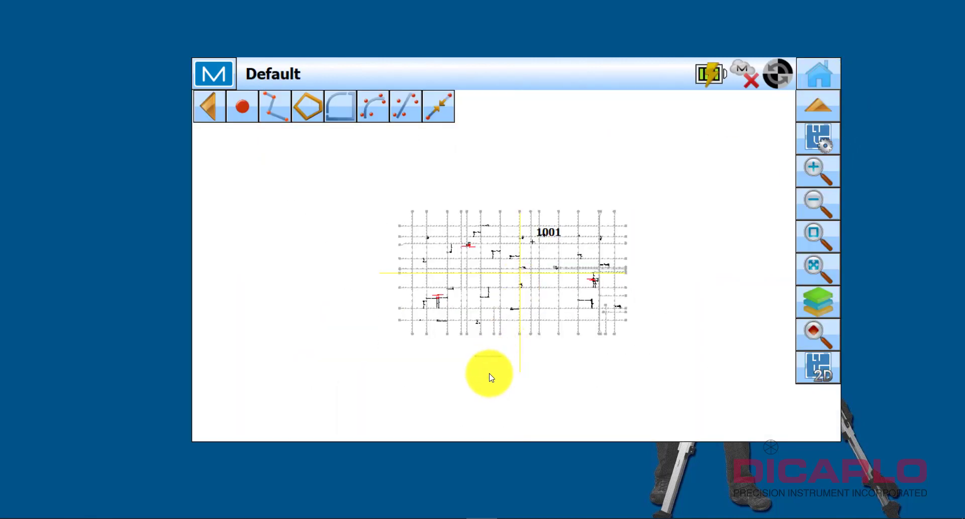
scroll(491, 377, up, 5)
scroll(575, 212, down, 4)
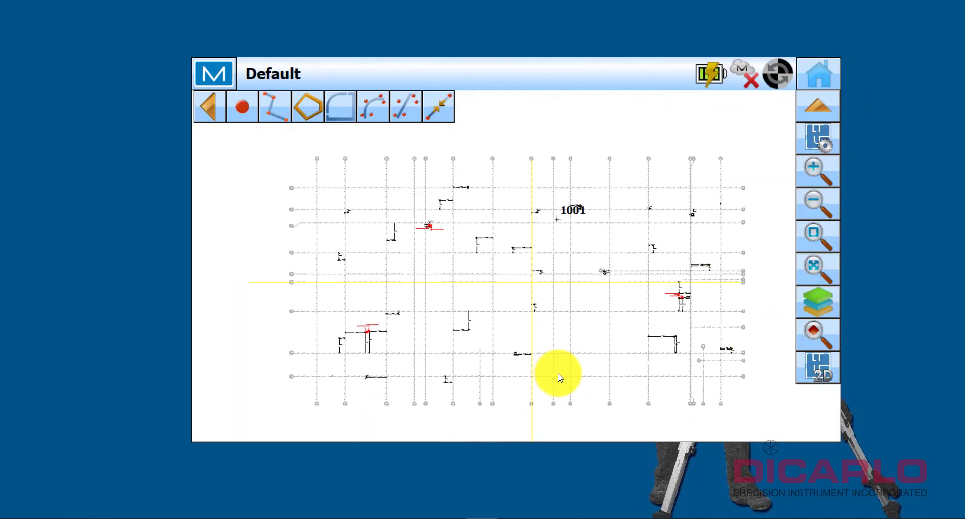
scroll(586, 309, down, 2)
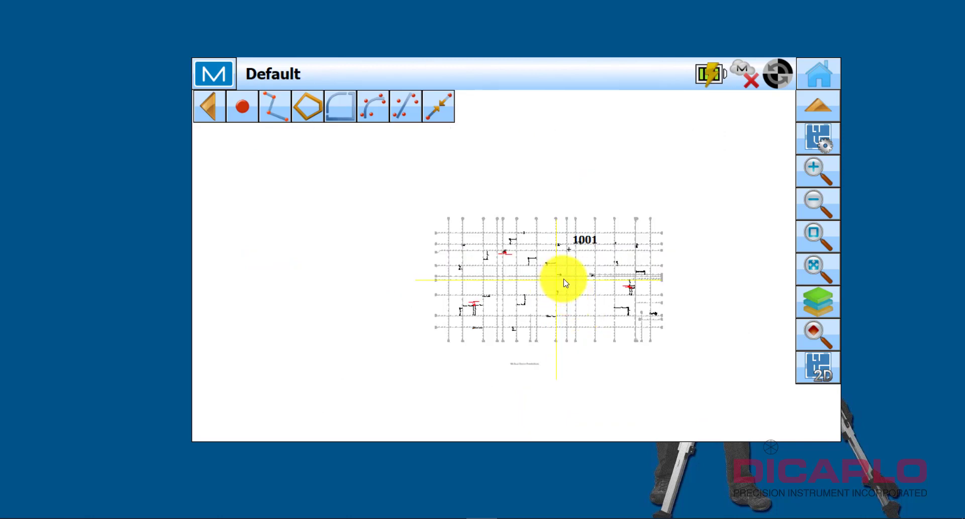
scroll(565, 283, up, 2)
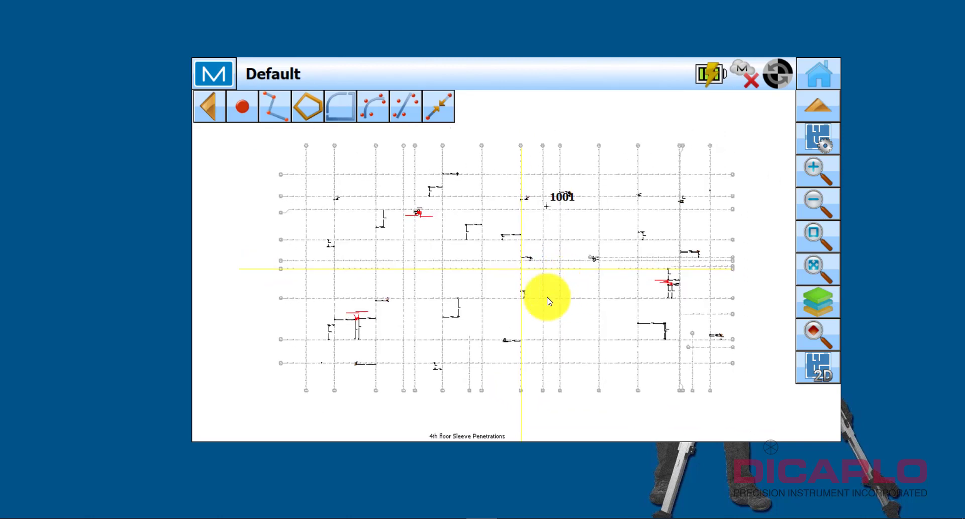